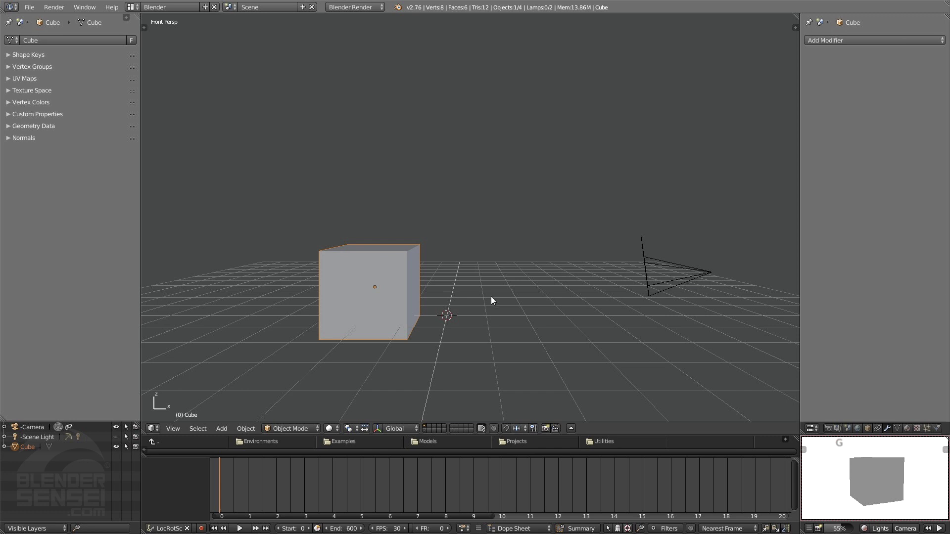
# Move the cube lower and to the left over the grid while the camera tracks it
pyautogui.press('g')
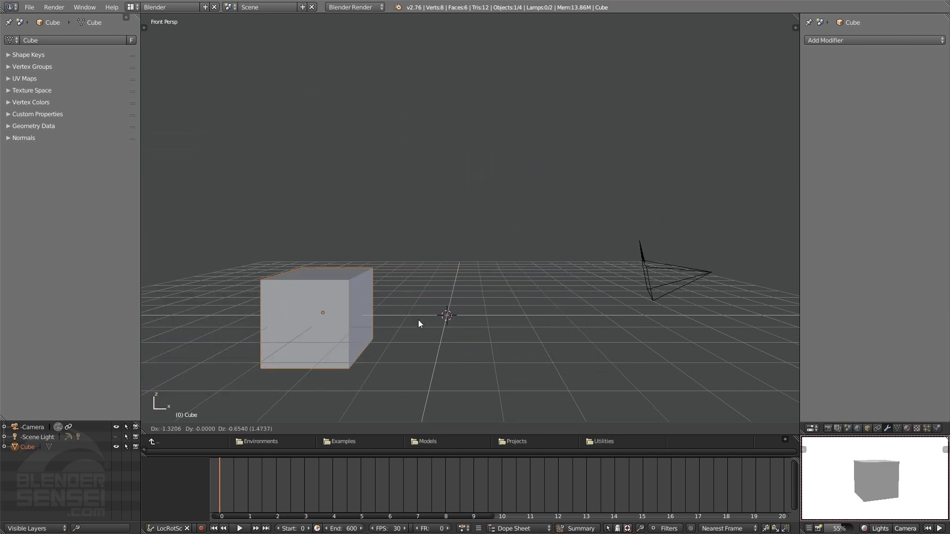
pyautogui.click(431, 308)
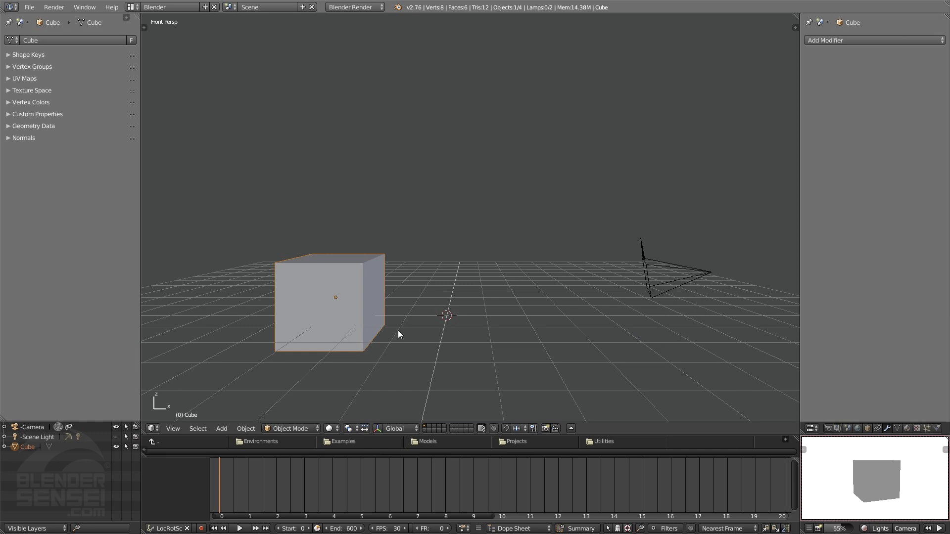
# Stop the camera from following the cube and move the cube up and to the far left of the grid
pyautogui.click(910, 529)
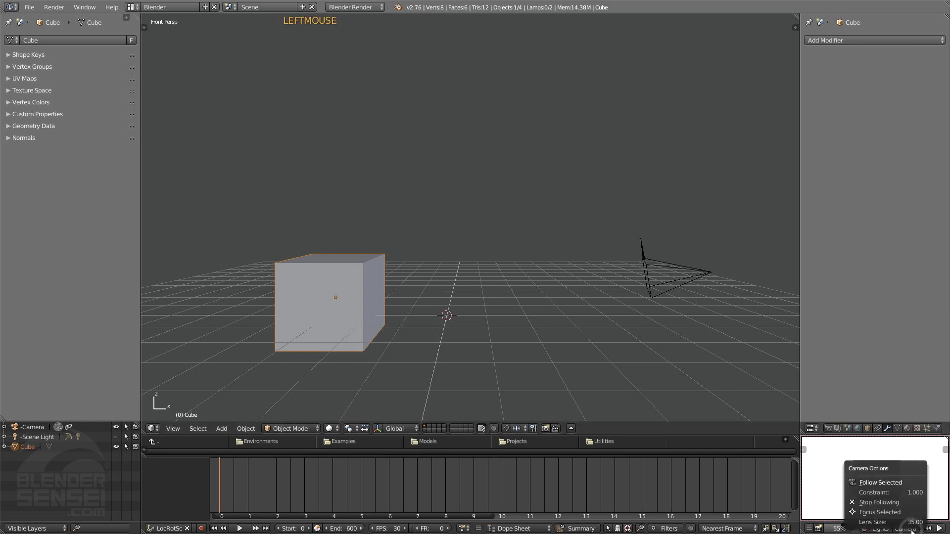
pyautogui.click(886, 504)
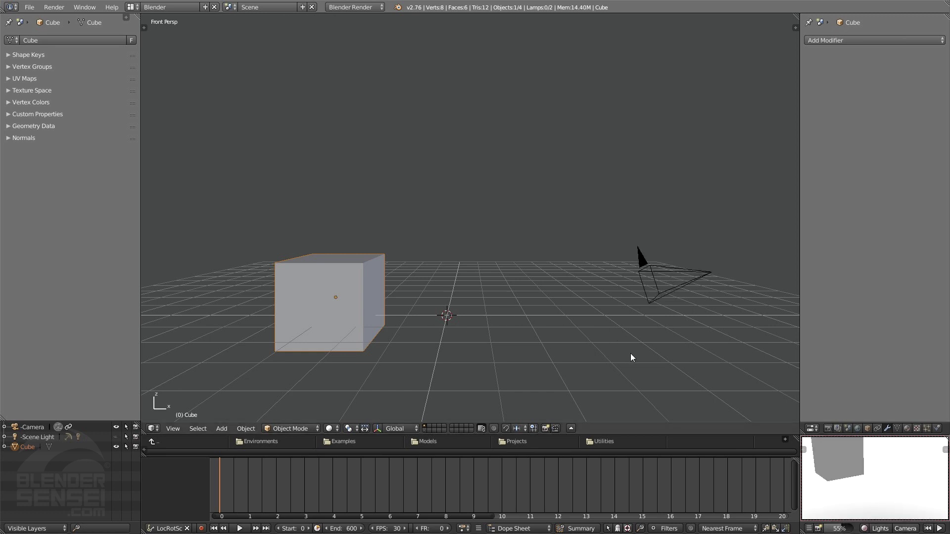
pyautogui.press('g')
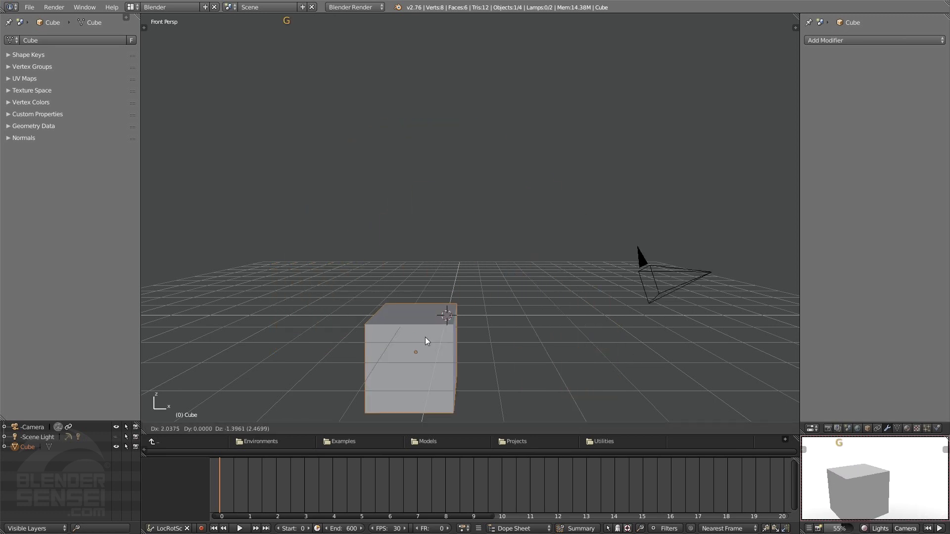
pyautogui.click(286, 255)
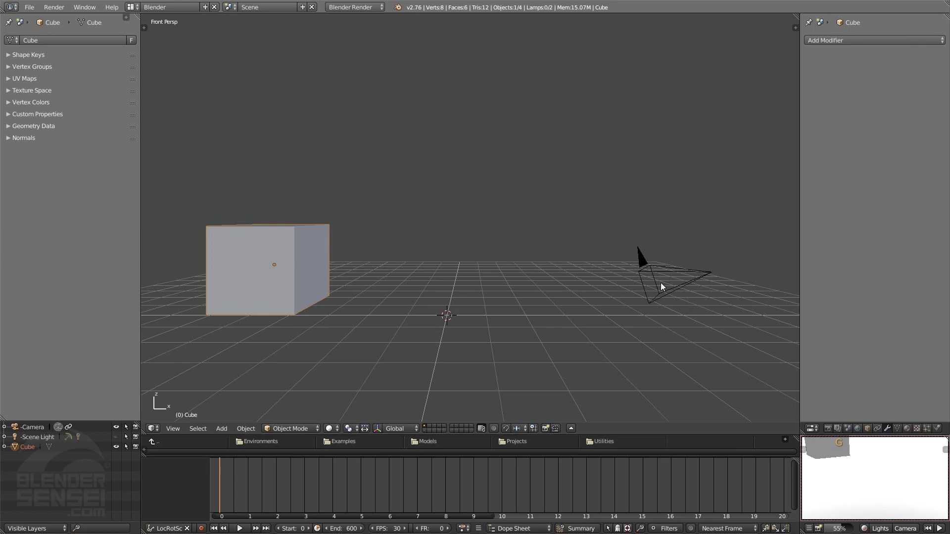
# Add a cylinder mesh near the far edge of the grid
pyautogui.moveTo(483, 280)
pyautogui.mouseDown(button='middle')
pyautogui.moveTo(482, 289)
pyautogui.moveTo(469, 275)
pyautogui.moveTo(494, 278)
pyautogui.mouseUp(button='middle')
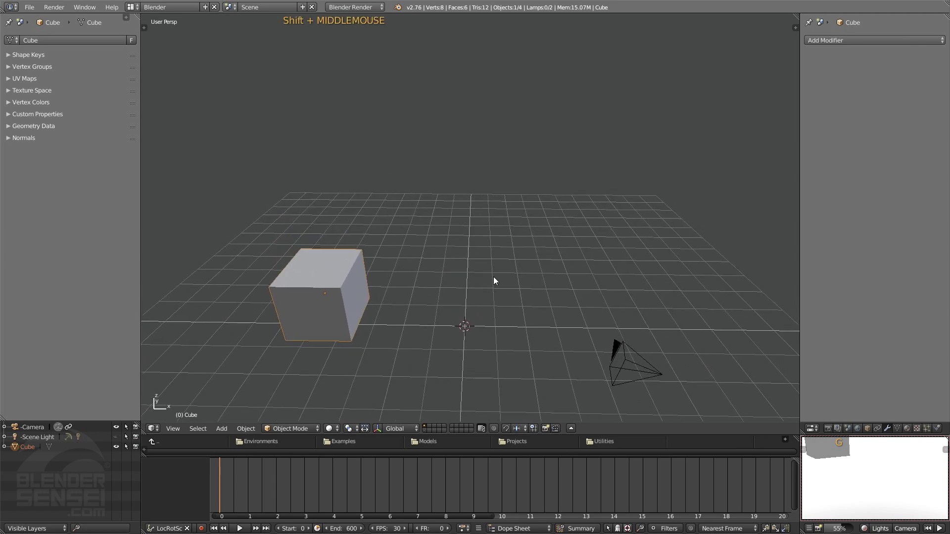
pyautogui.rightClick(492, 207)
pyautogui.moveTo(492, 206)
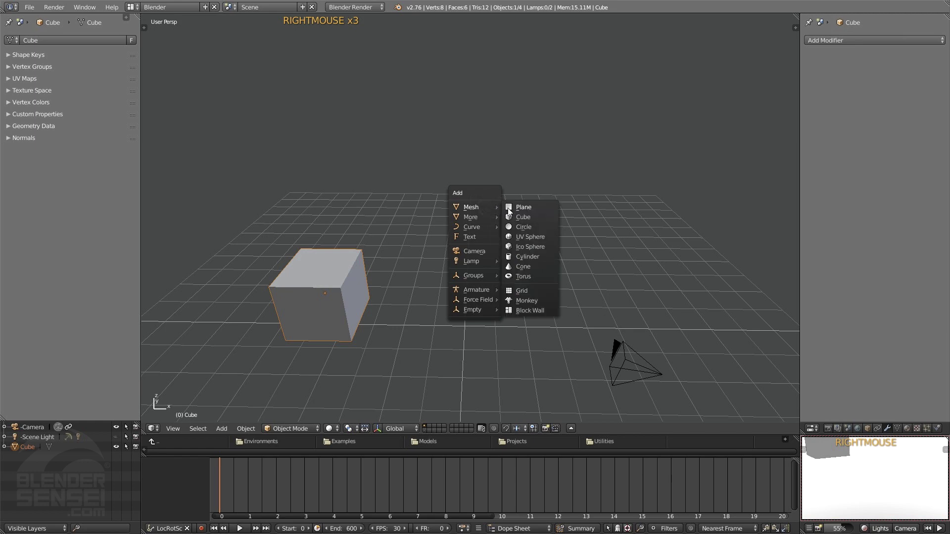
pyautogui.click(528, 257)
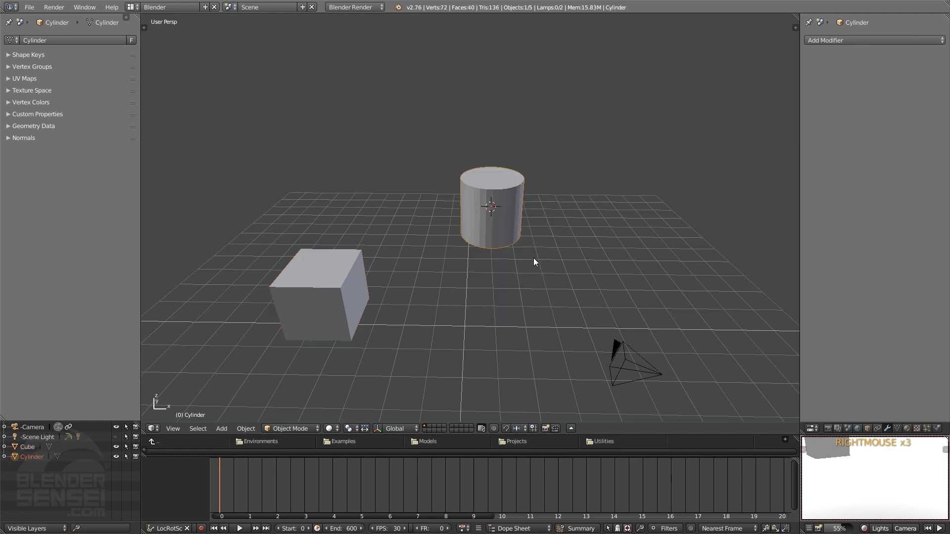
# Make the camera follow the cylinder and move the cylinder to the far right corner of the grid
pyautogui.click(906, 529)
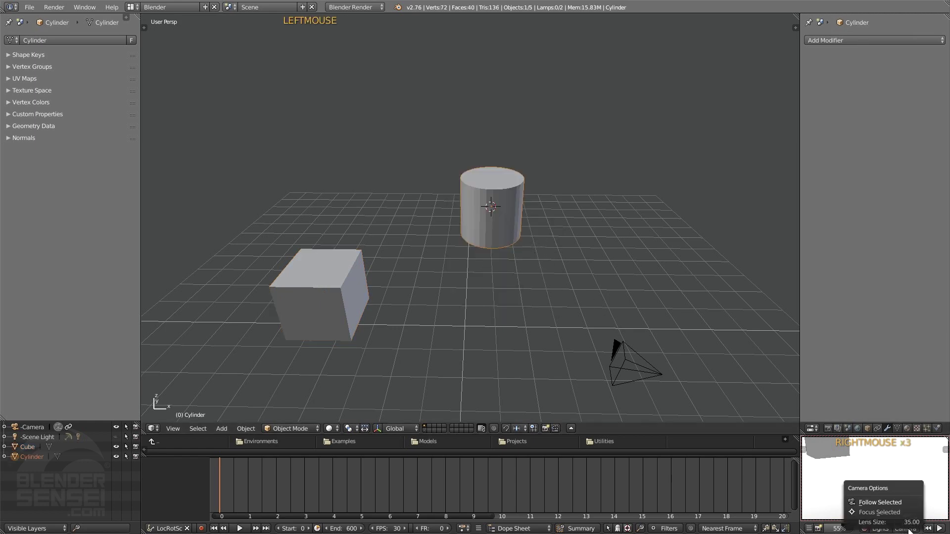
pyautogui.click(889, 501)
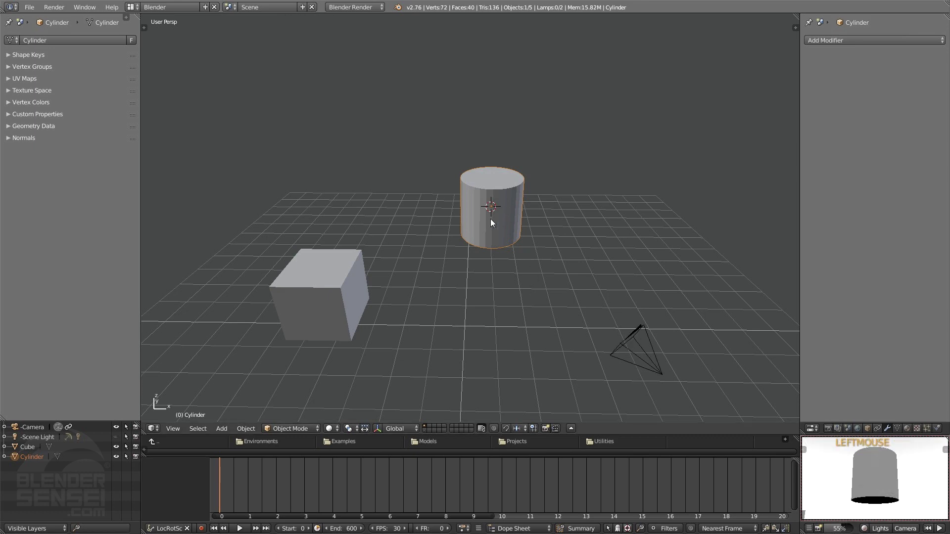
pyautogui.press('g')
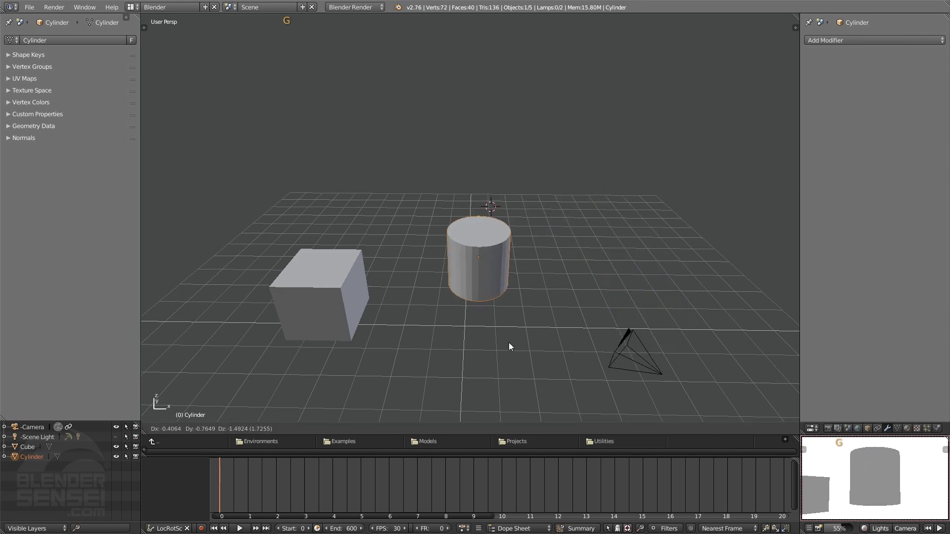
pyautogui.click(661, 243)
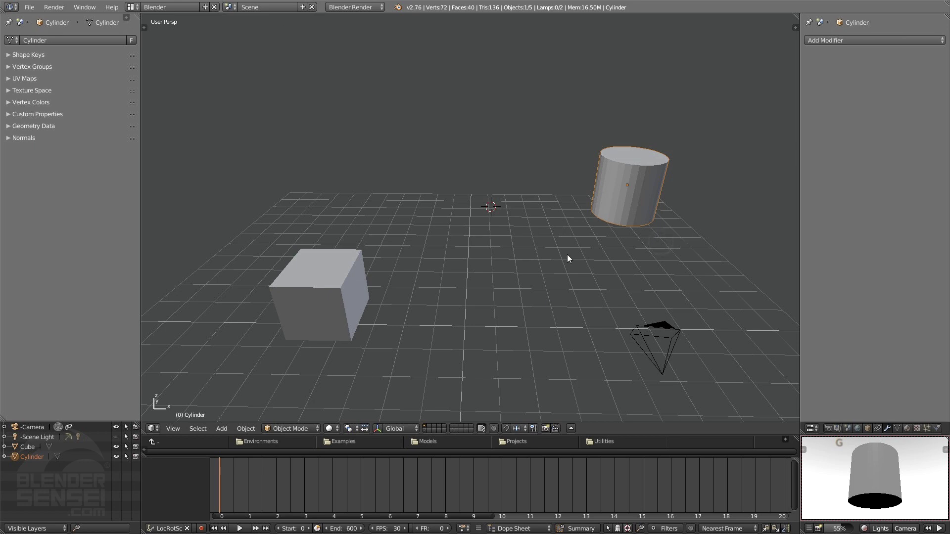
# Make the camera follow the cube instead of the cylinder
pyautogui.click(341, 290)
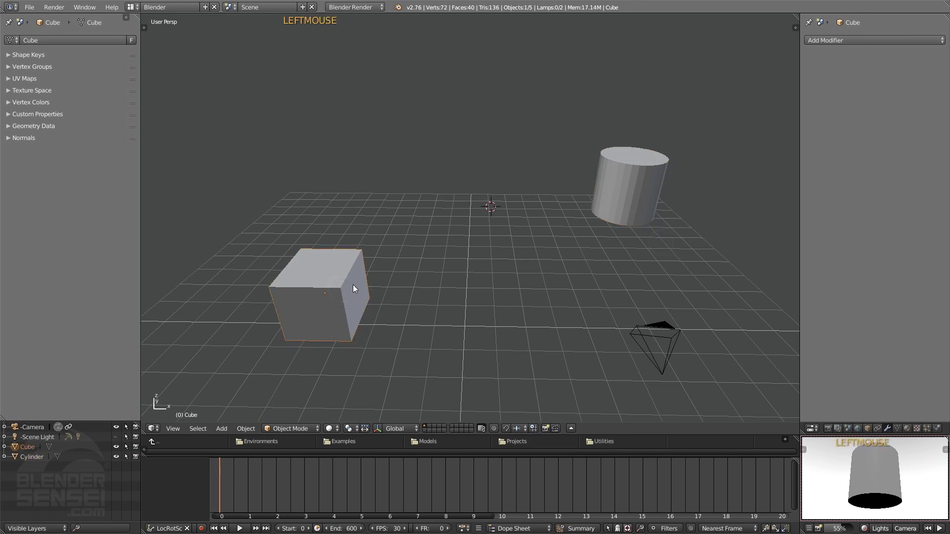
pyautogui.click(906, 528)
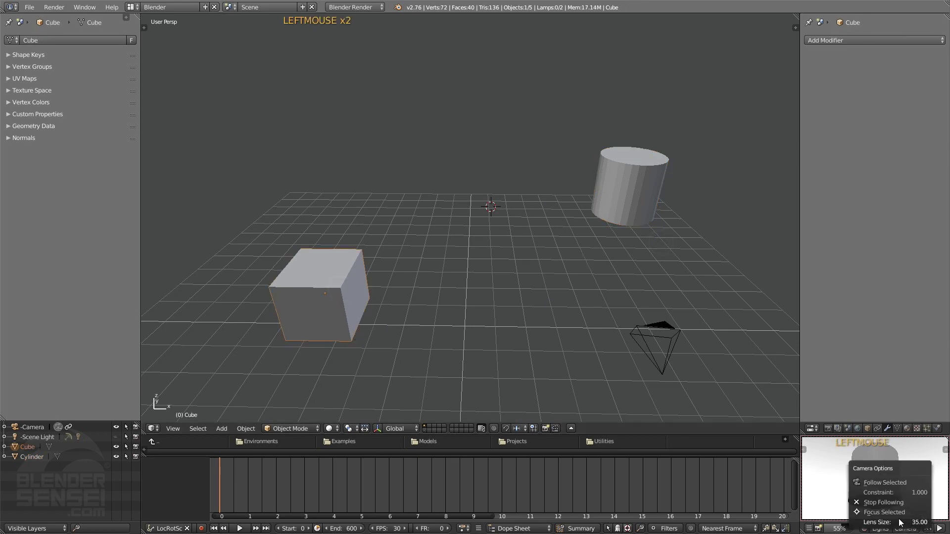
pyautogui.click(886, 483)
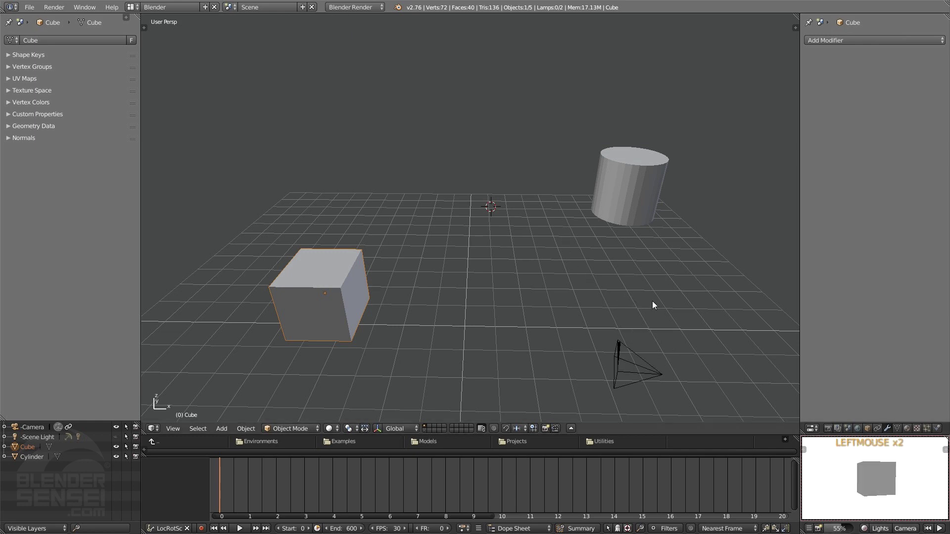
# Move the cube farther left on the grid and keyframe it at frame 0
pyautogui.press('g')
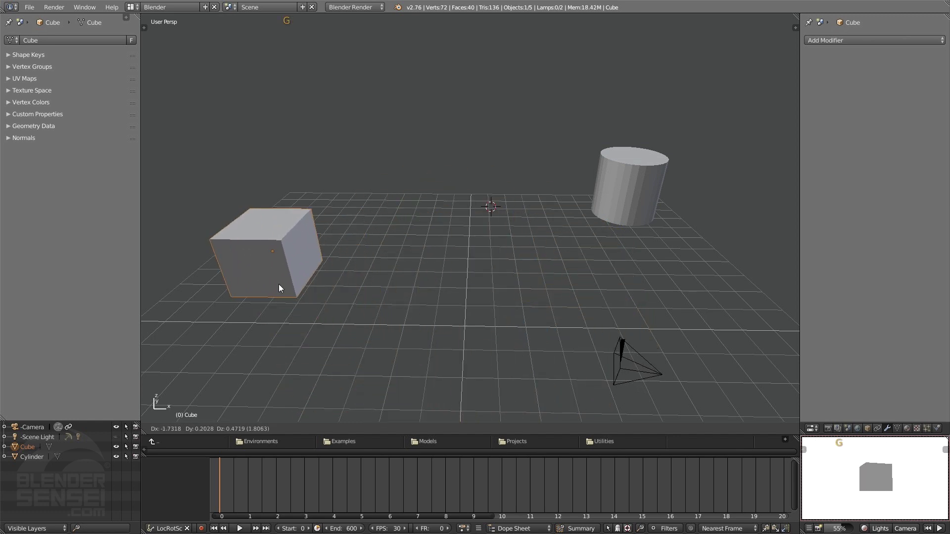
pyautogui.click(267, 286)
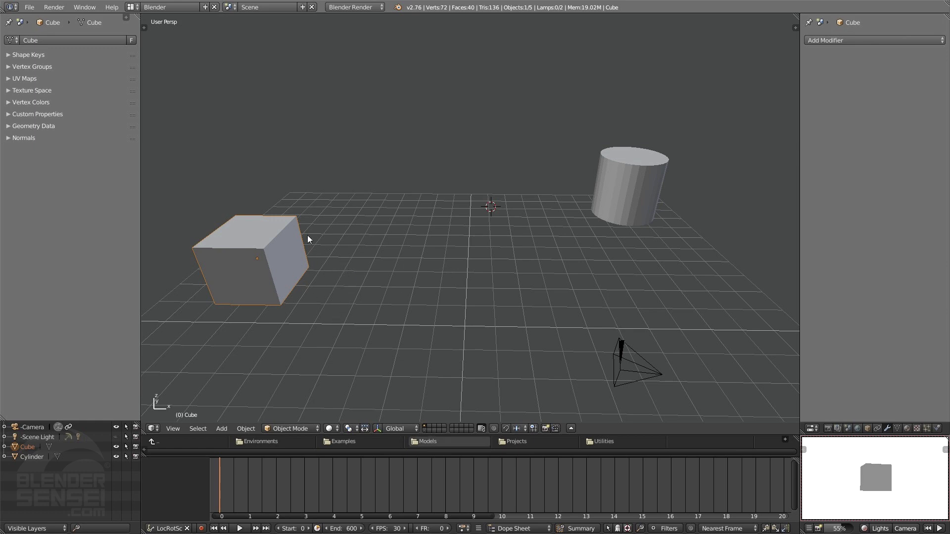
pyautogui.press('i')
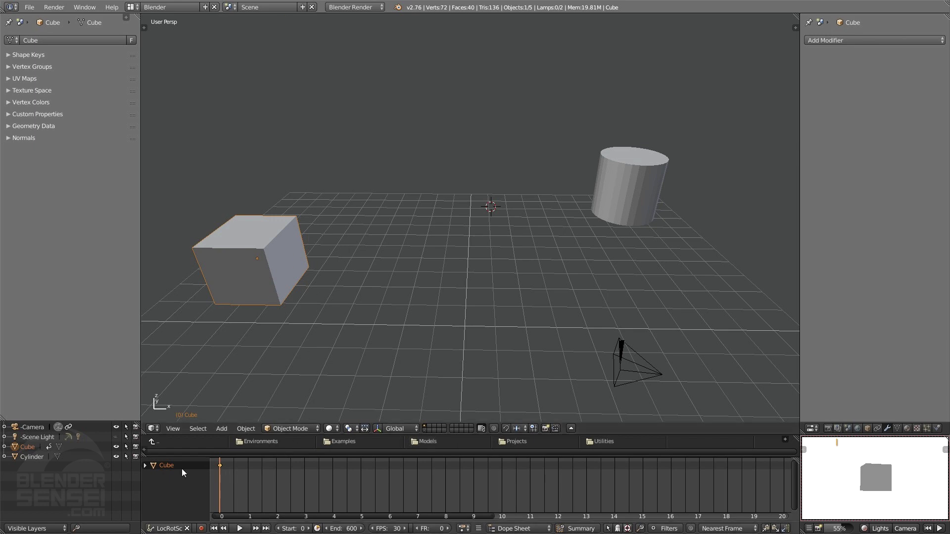
# Advance the animation to frame 30, move the cube in front of the cylinder and keyframe it there
pyautogui.rightClick(221, 491)
pyautogui.hotkey('alt', 'a')
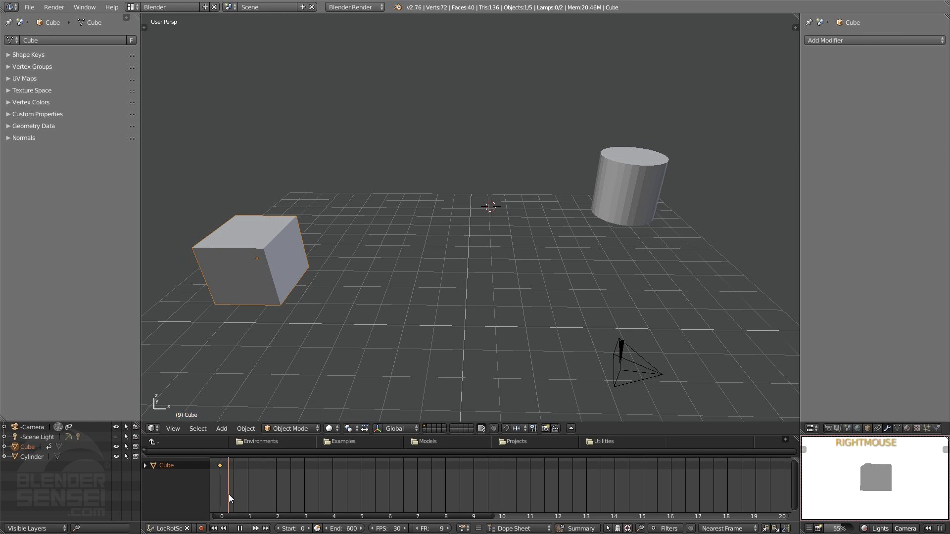
pyautogui.hotkey('alt', 'a')
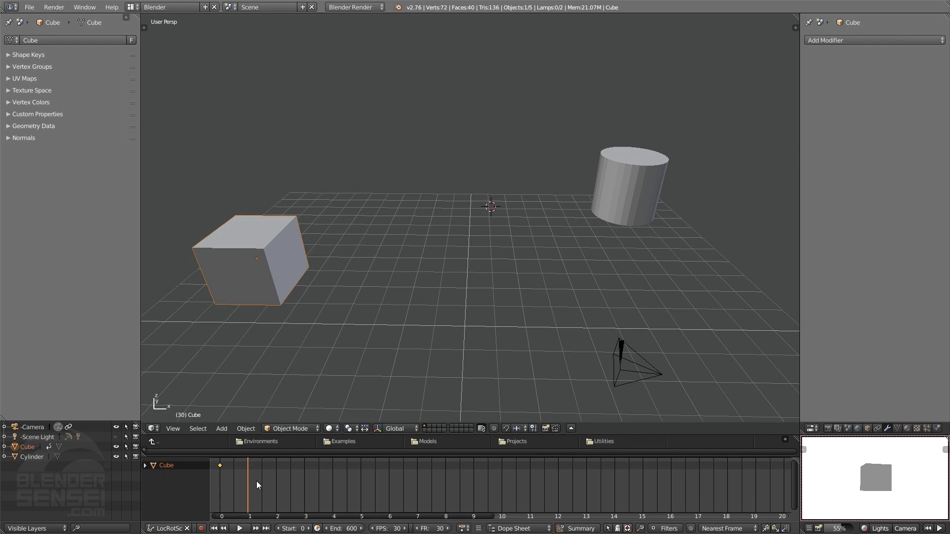
pyautogui.press('g')
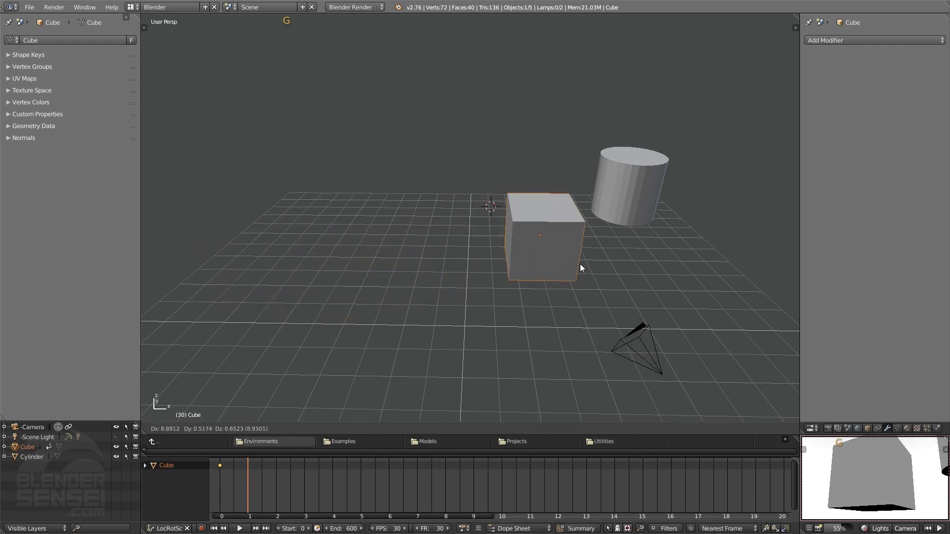
pyautogui.click(654, 251)
pyautogui.press('i')
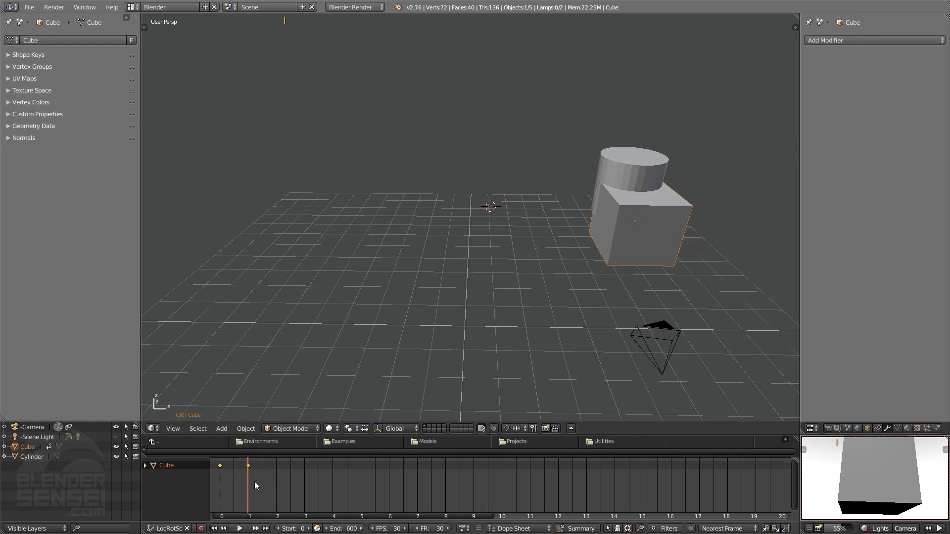
# Scrub back to frame 0 and delete the cube's keyframes
pyautogui.moveTo(248, 485); pyautogui.dragTo(224, 498, button='right')
pyautogui.press('Escape')
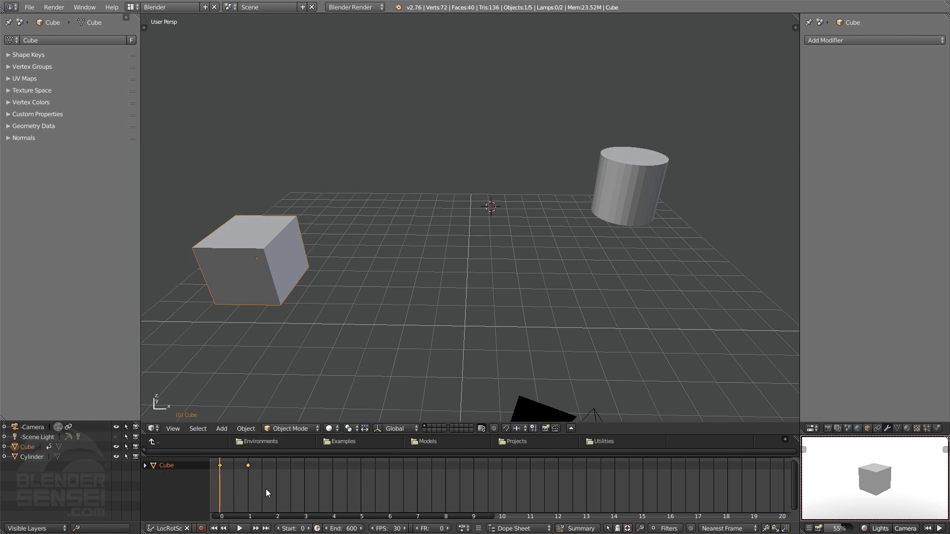
pyautogui.press('x')
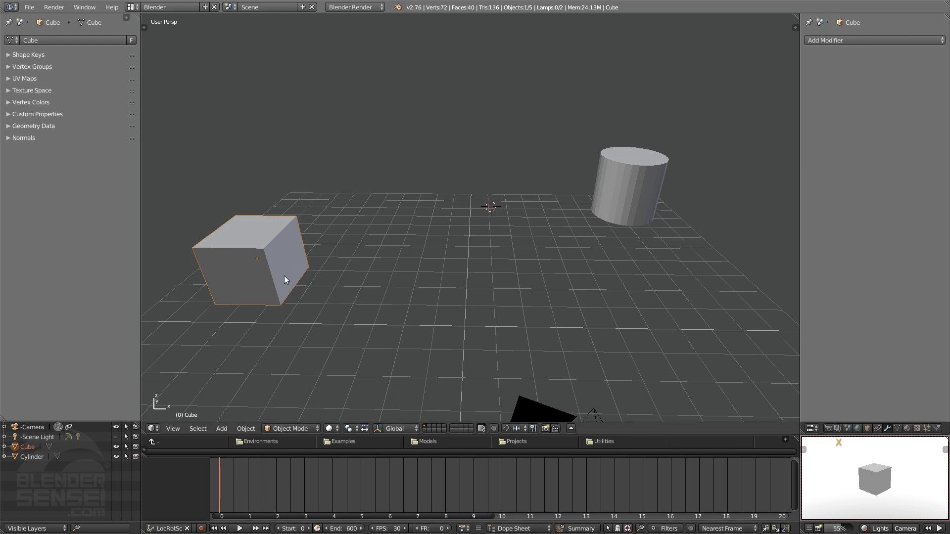
# Keyframe the cube at frame 0 and, moved to the right of the cylinder, at frame 30
pyautogui.press('f')
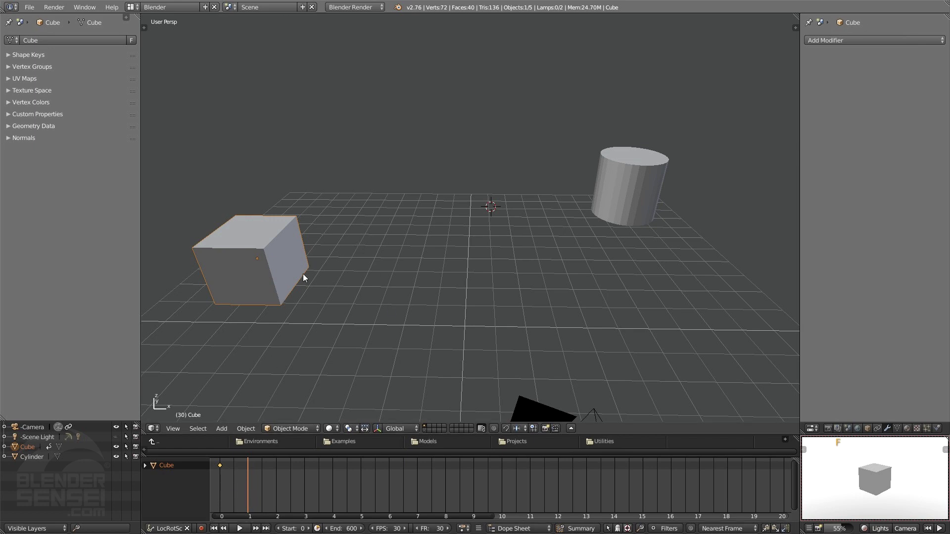
pyautogui.press('g')
pyautogui.click(719, 258)
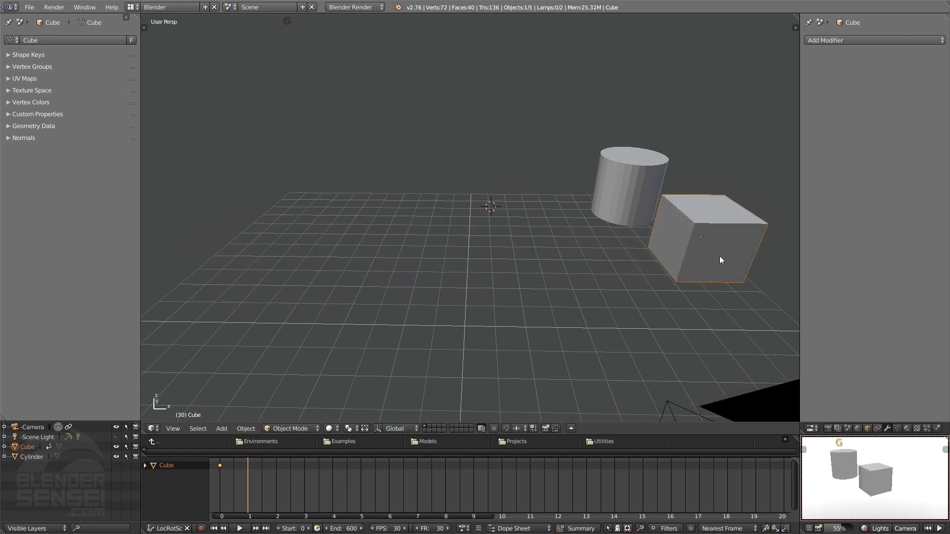
pyautogui.press('i')
pyautogui.press('Up')
# At frame 60, move the cube up and away to the left of the cylinder and rotate it about the global Z axis
pyautogui.moveTo(645, 255); pyautogui.dragTo(704, 270, button='middle')
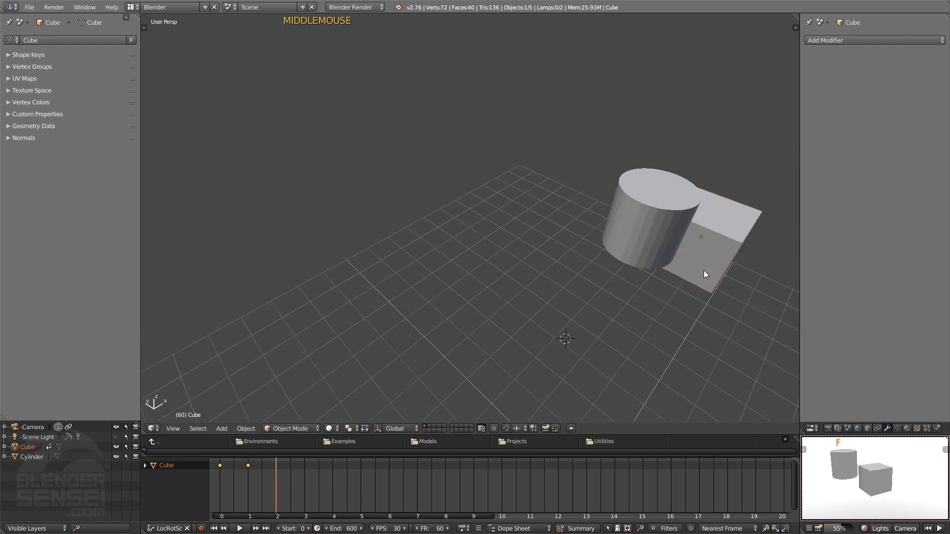
pyautogui.press('g')
pyautogui.click(457, 162)
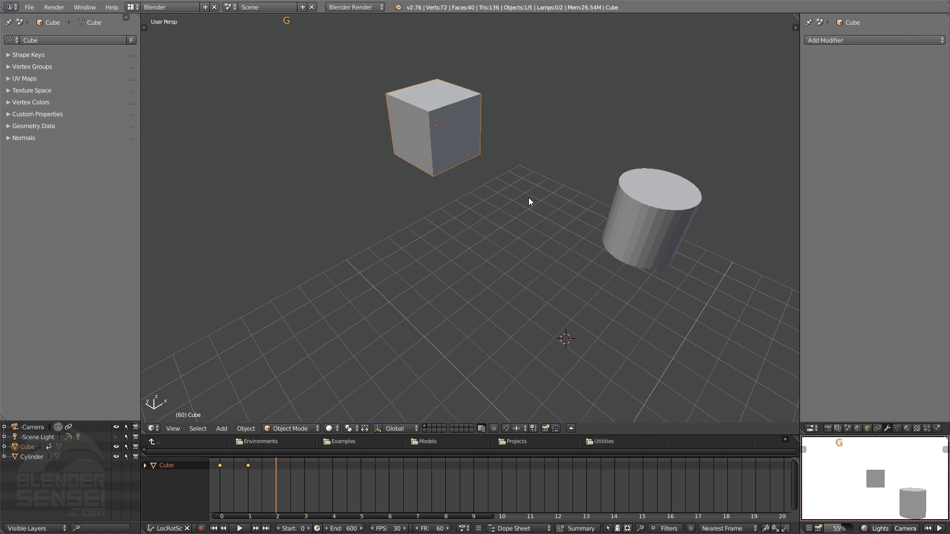
pyautogui.press('r')
pyautogui.press('z')
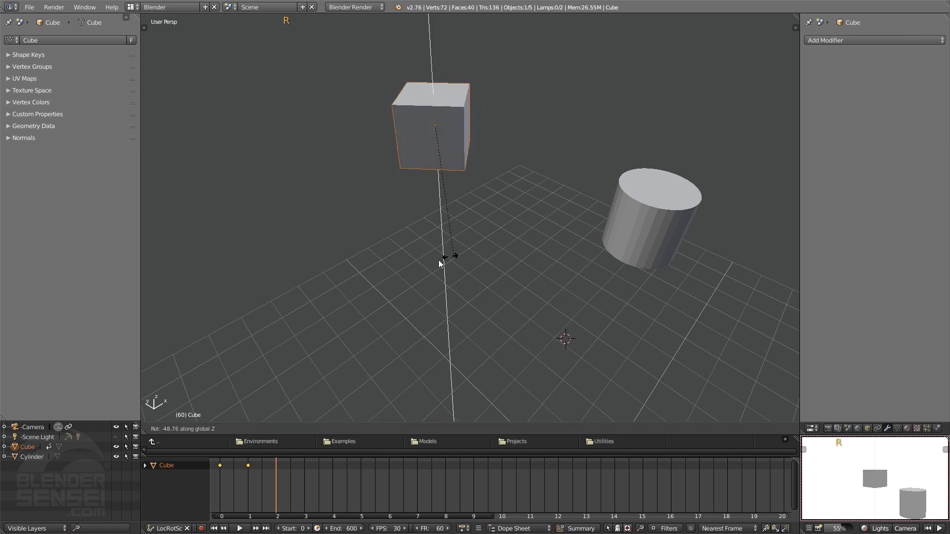
pyautogui.click(366, 242)
# Scale the cube to about twice its size and keyframe it at frame 60, scrubbing back to frame 0
pyautogui.press('s')
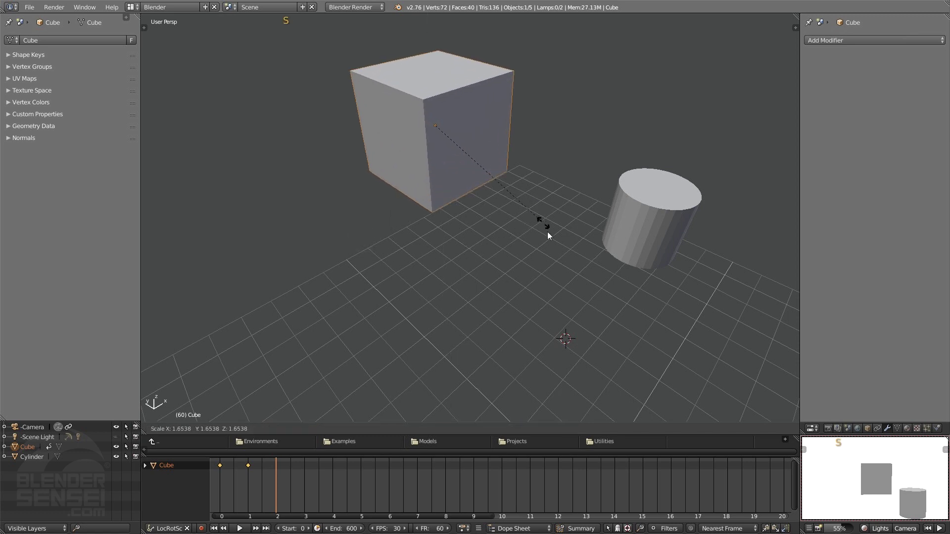
pyautogui.click(557, 253)
pyautogui.press('f')
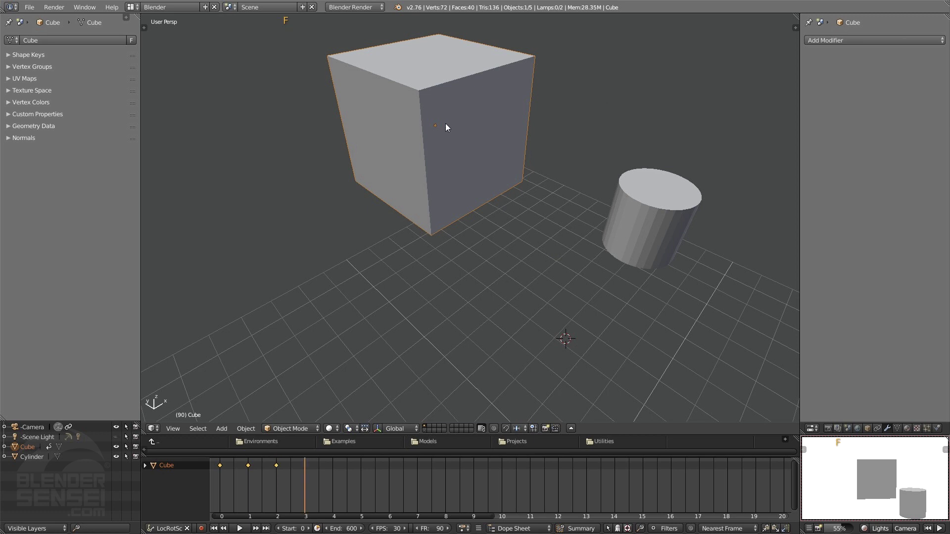
pyautogui.moveTo(297, 486); pyautogui.dragTo(218, 488, button='right')
# Open the cameraTracking.blend example scene from the Examples folder of the asset browser
pyautogui.click(572, 429)
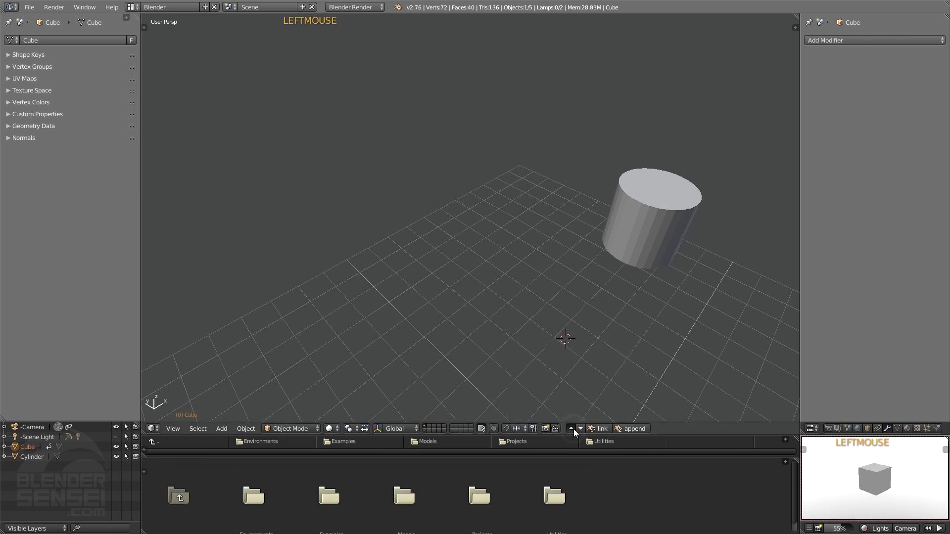
pyautogui.doubleClick(327, 492)
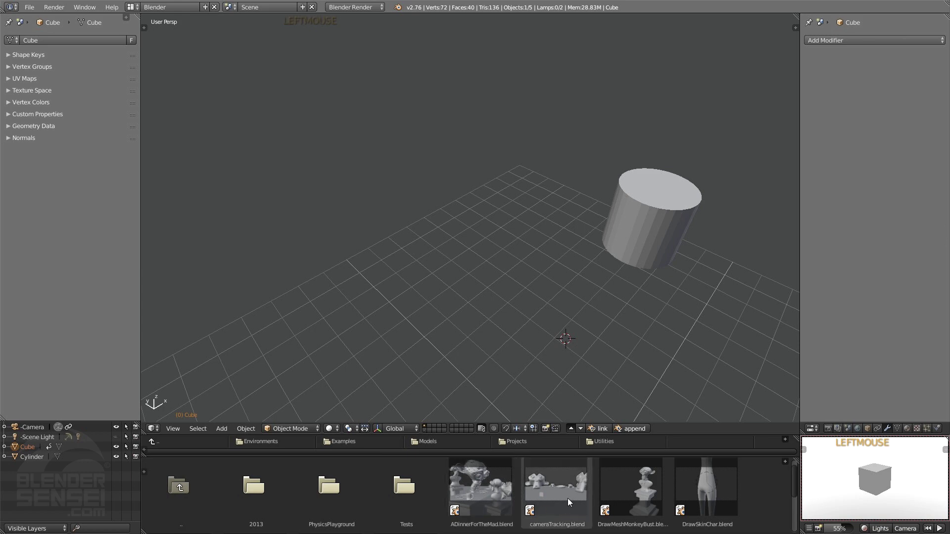
pyautogui.click(559, 486)
pyautogui.moveTo(559, 486); pyautogui.dragTo(479, 289)
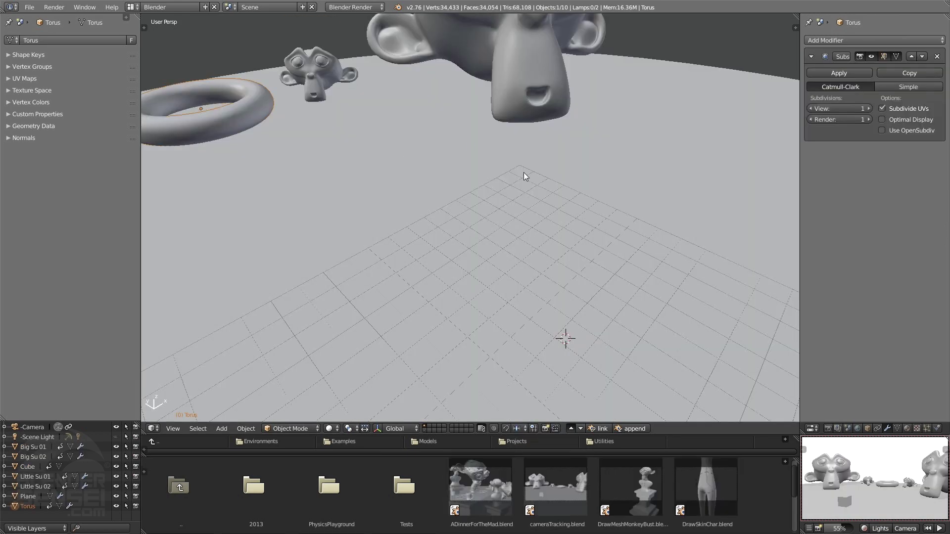
# Show the keyframe timeline in place of the asset thumbnails, then play the example scene's animation and stop it
pyautogui.click(570, 430)
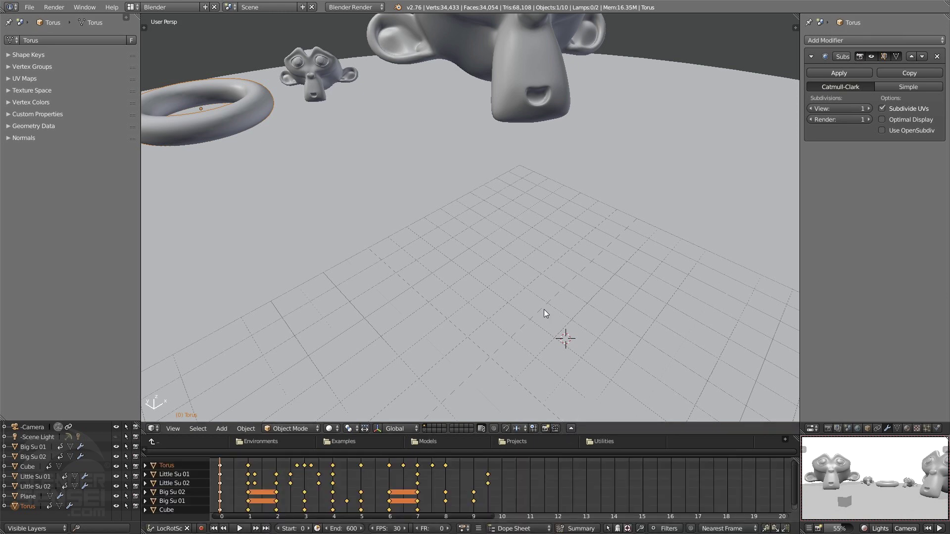
pyautogui.scroll(-5, 500, 239)
pyautogui.moveTo(521, 249); pyautogui.dragTo(489, 244, button='middle')
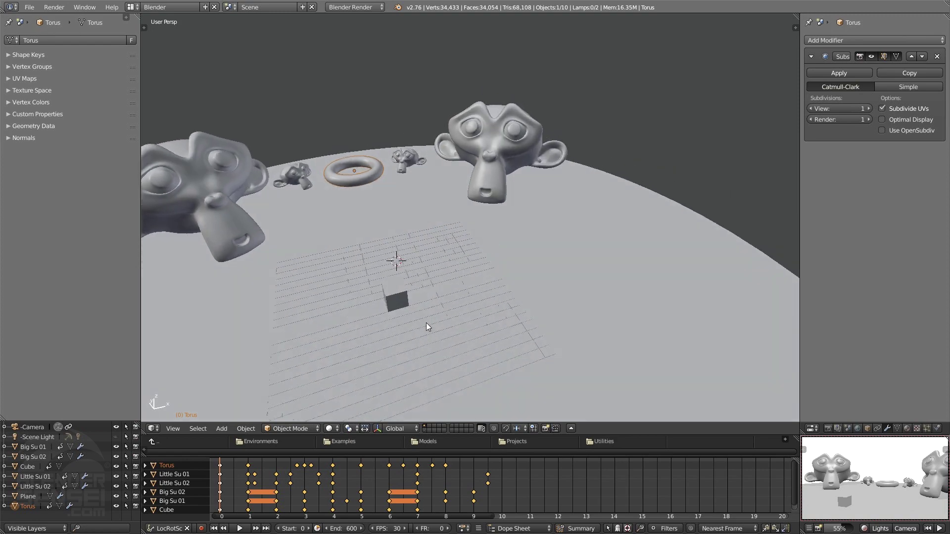
pyautogui.moveTo(435, 154); pyautogui.dragTo(449, 188, button='middle')
pyautogui.moveTo(298, 214); pyautogui.dragTo(450, 242, button='middle')
pyautogui.hotkey('alt', 'a')
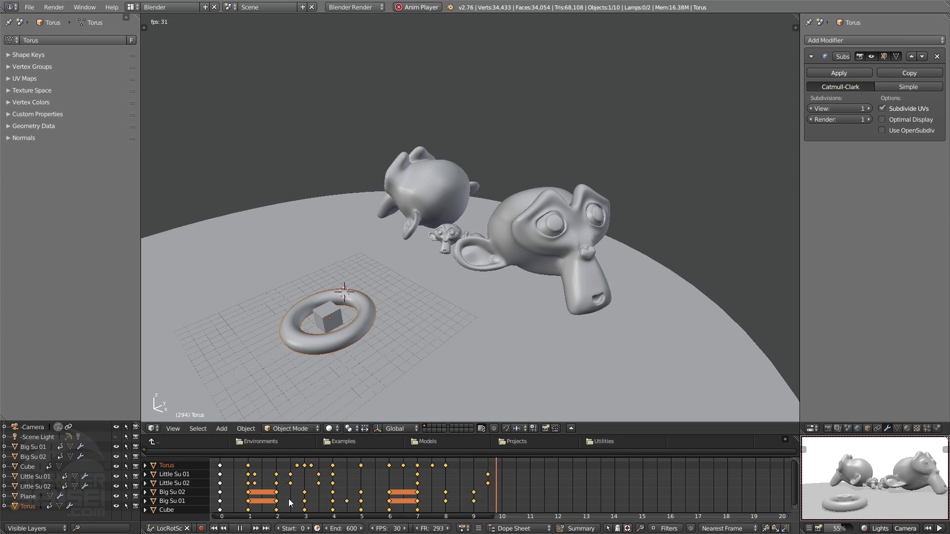
pyautogui.hotkey('alt', 'a')
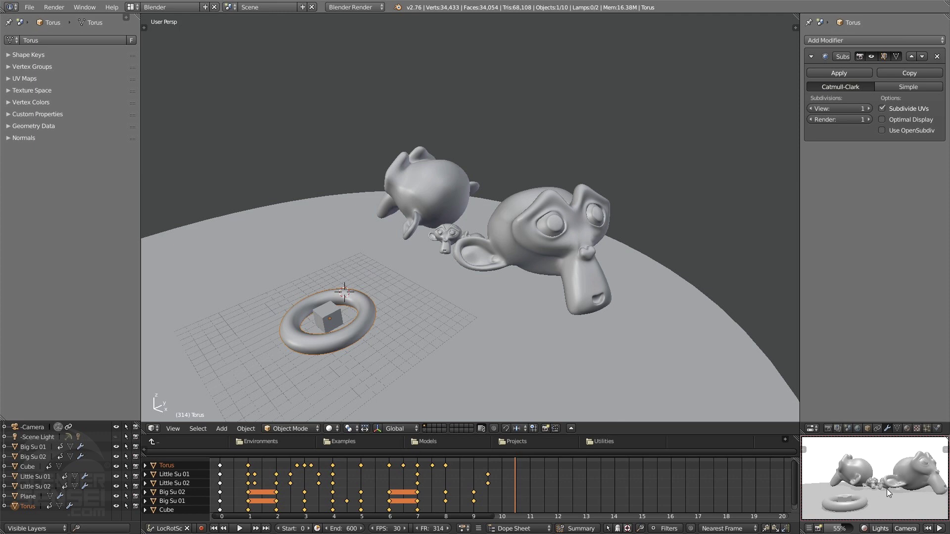
# Return to the first frame, check the camera options, and preview the animation through the camera before rewinding it
pyautogui.hotkey('shift', 'Left')
pyautogui.click(906, 528)
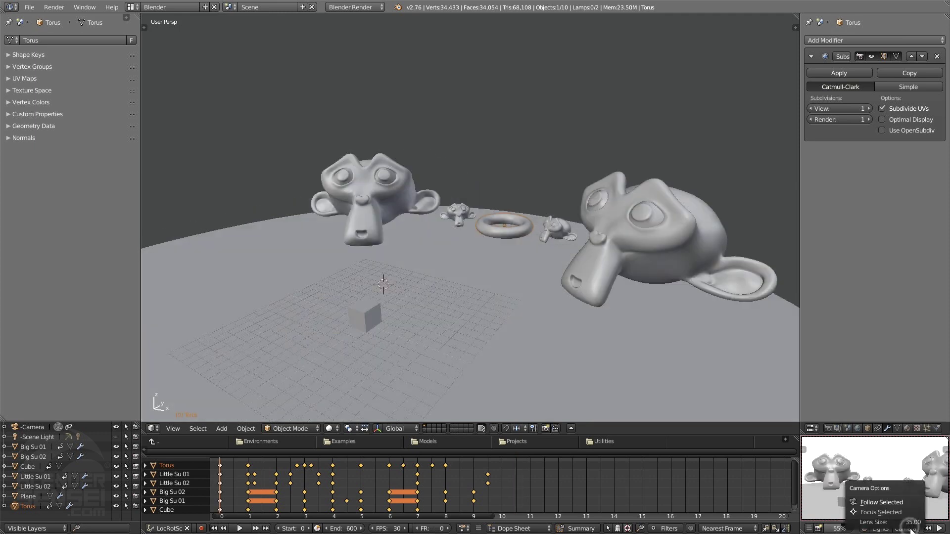
pyautogui.click(881, 529)
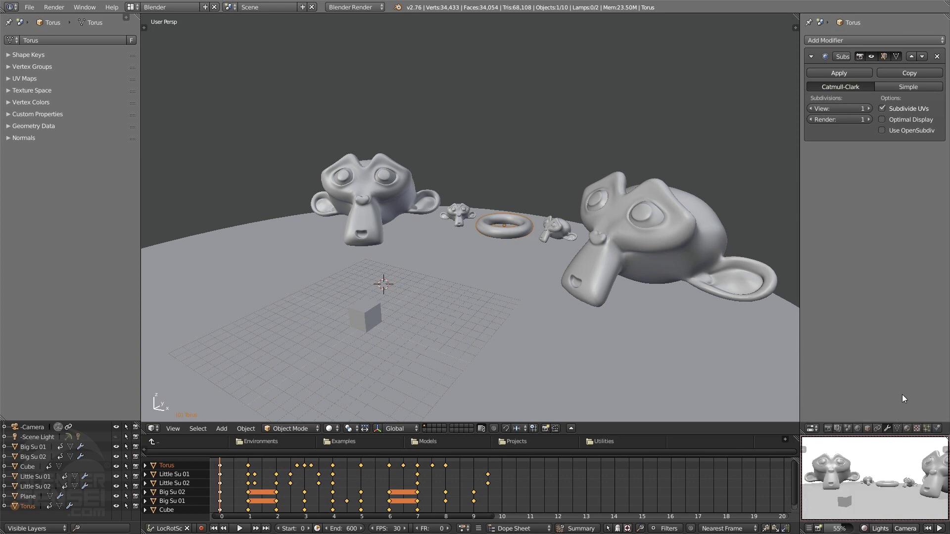
pyautogui.click(940, 529)
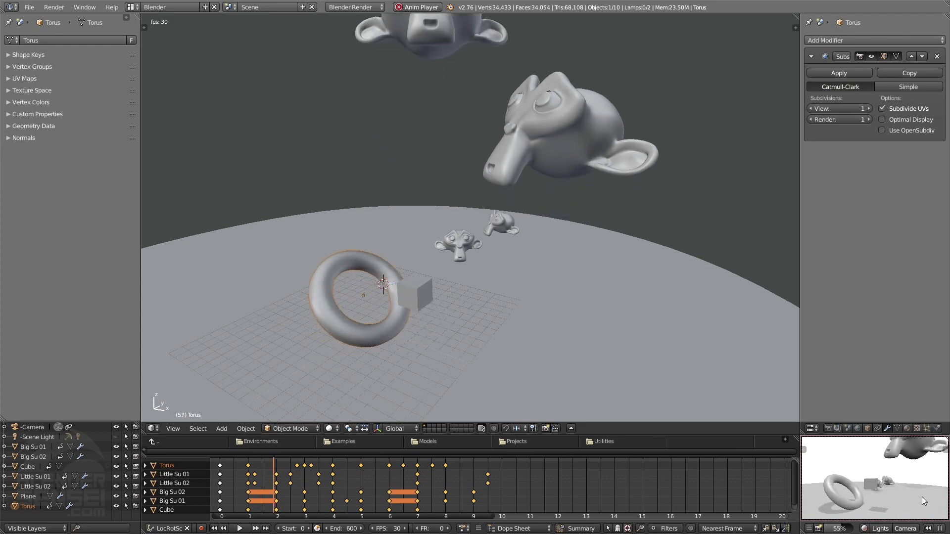
pyautogui.click(929, 529)
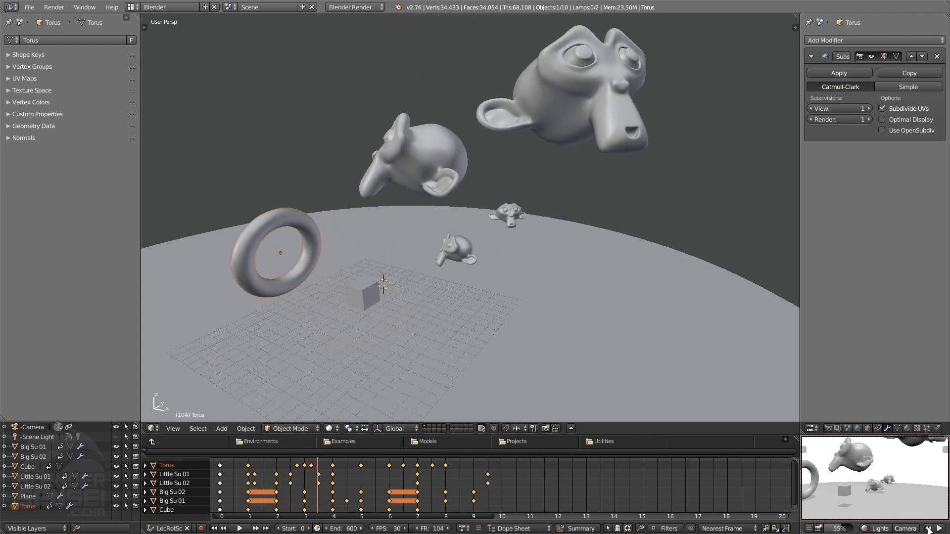
pyautogui.click(928, 529)
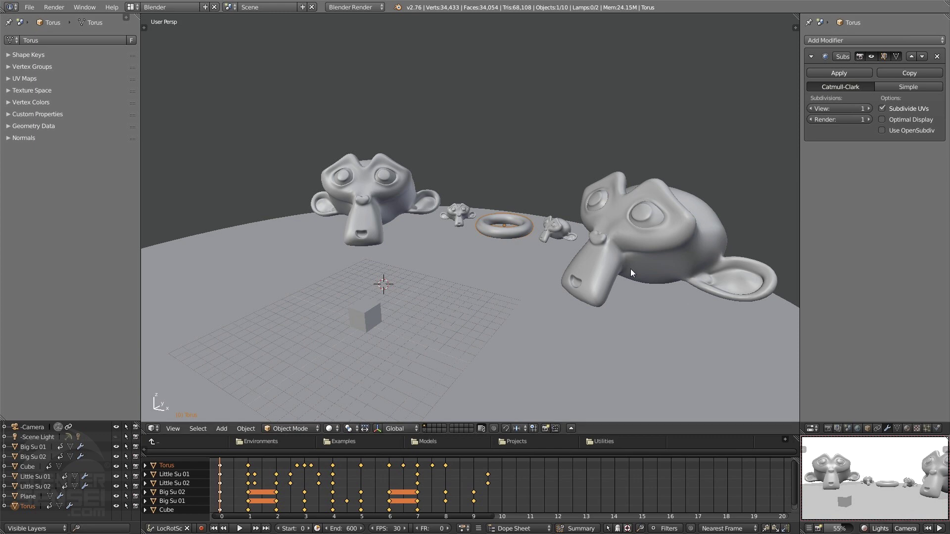
# Examine the Preview and World settings of the White world, then collapse both sections
pyautogui.click(858, 429)
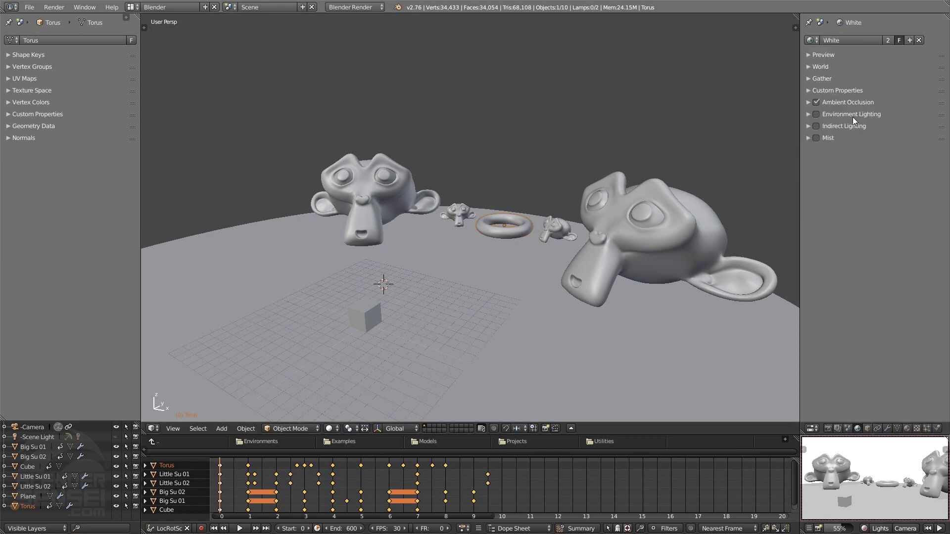
pyautogui.moveTo(809, 55); pyautogui.dragTo(815, 133)
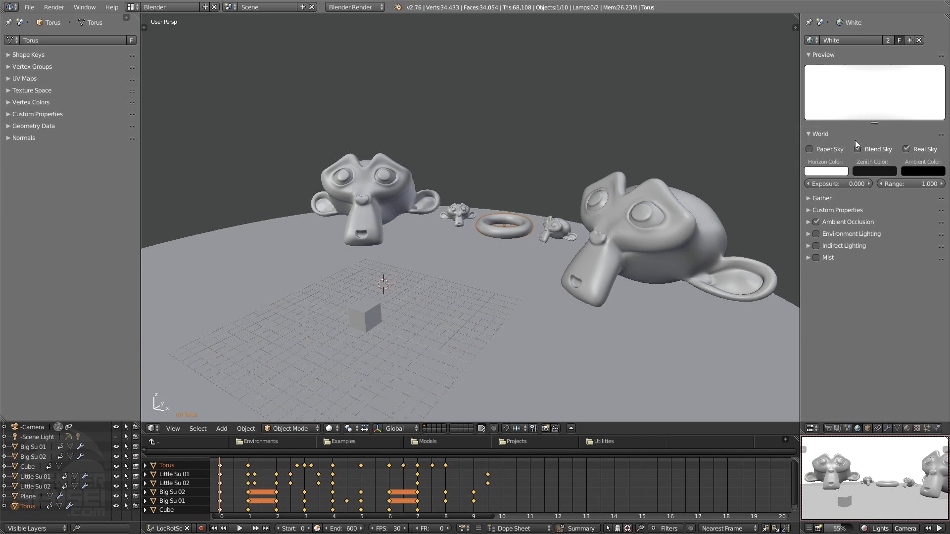
pyautogui.click(857, 149)
pyautogui.click(821, 134)
pyautogui.click(822, 54)
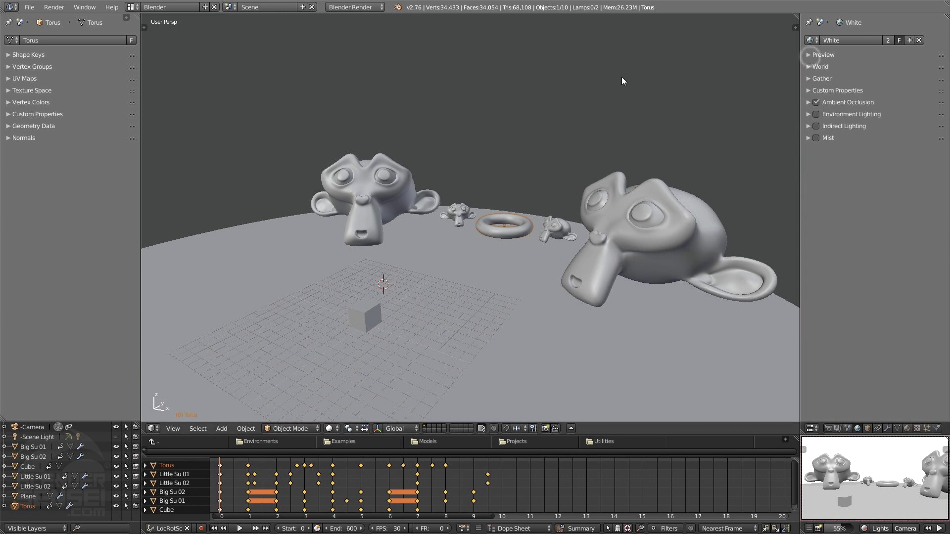
pyautogui.moveTo(438, 199); pyautogui.dragTo(413, 185, button='middle')
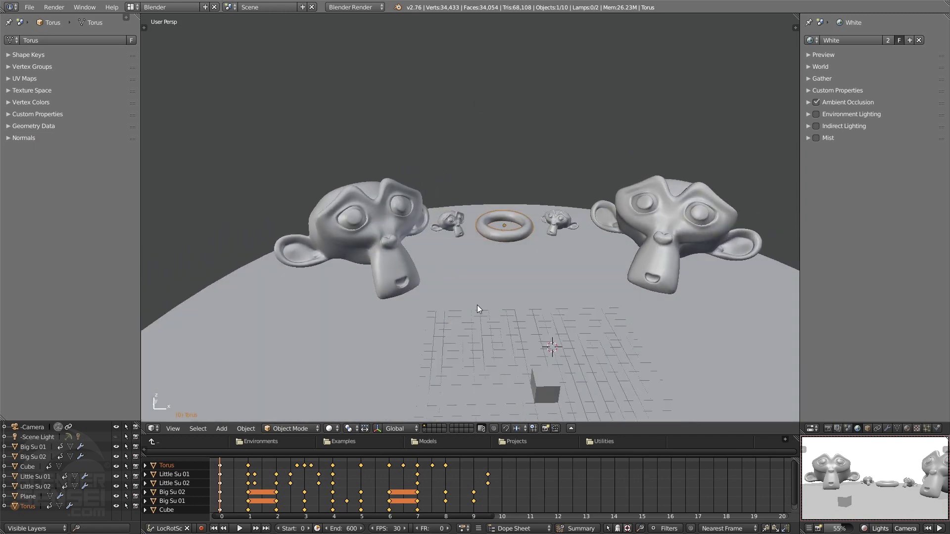
pyautogui.moveTo(477, 306); pyautogui.dragTo(459, 297, button='middle')
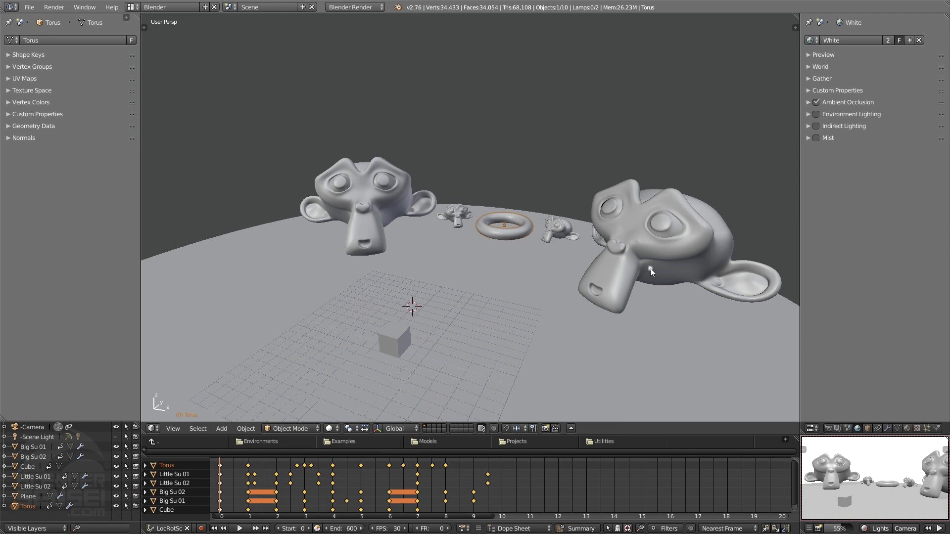
pyautogui.rightClick(560, 230)
pyautogui.rightClick(509, 234)
pyautogui.moveTo(508, 234); pyautogui.dragTo(477, 328, button='middle')
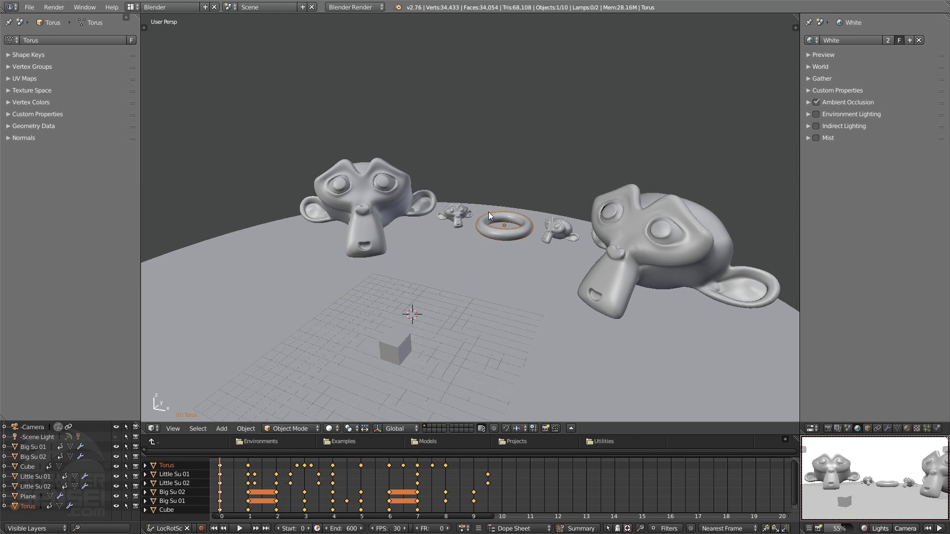
pyautogui.moveTo(489, 212); pyautogui.dragTo(486, 275, button='middle')
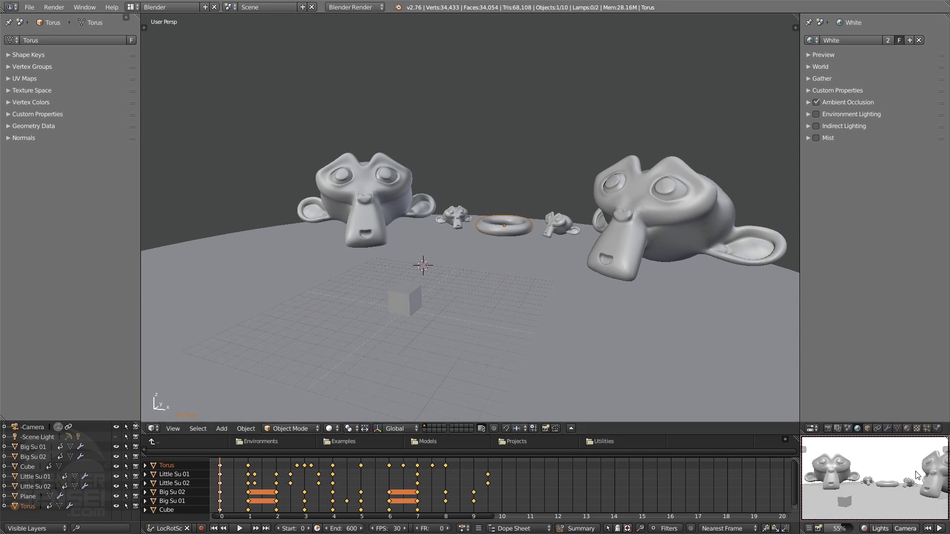
# Play the animation partway, make the camera follow the cube, and play on to check the tracking
pyautogui.click(942, 529)
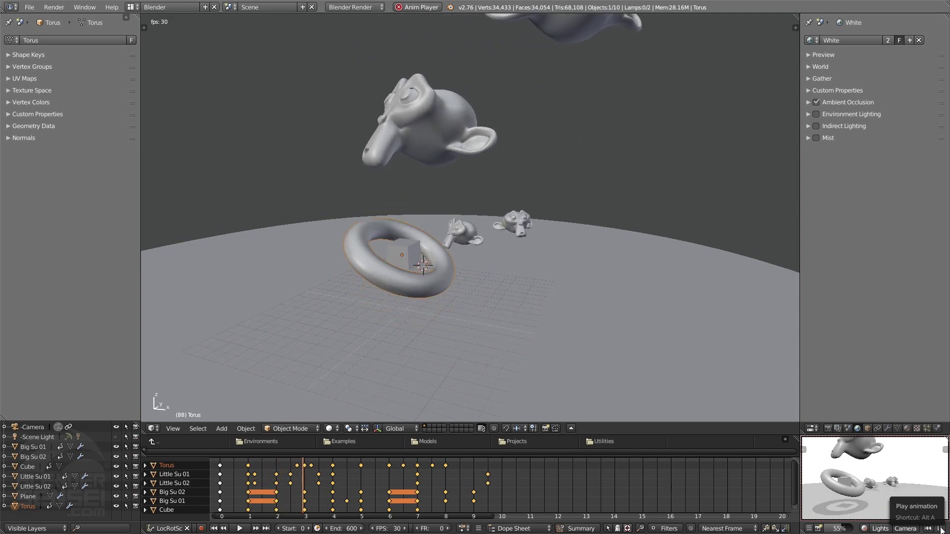
pyautogui.click(942, 529)
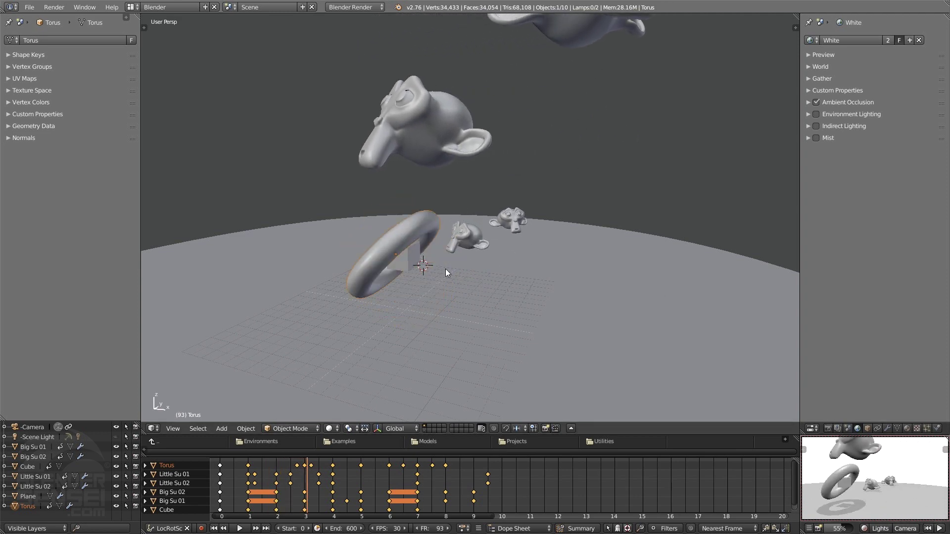
pyautogui.rightClick(413, 268)
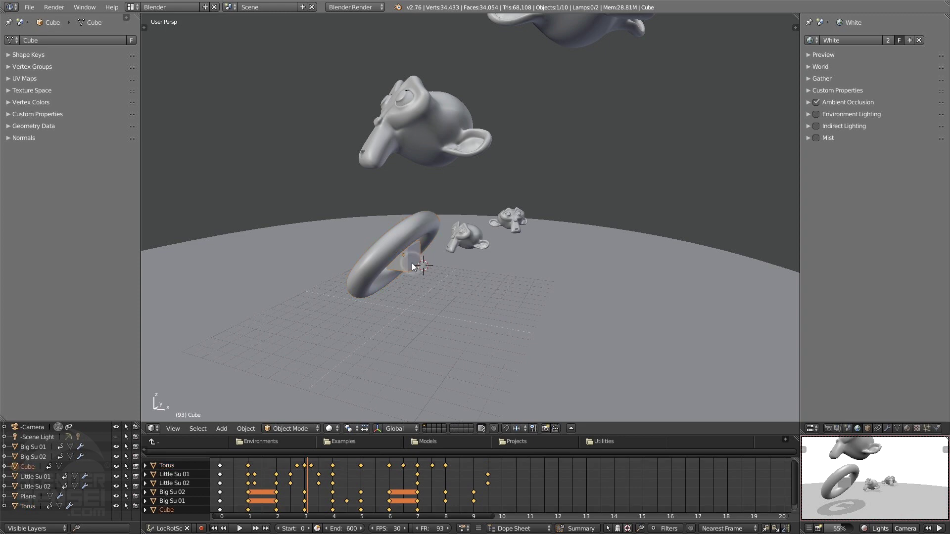
pyautogui.click(907, 529)
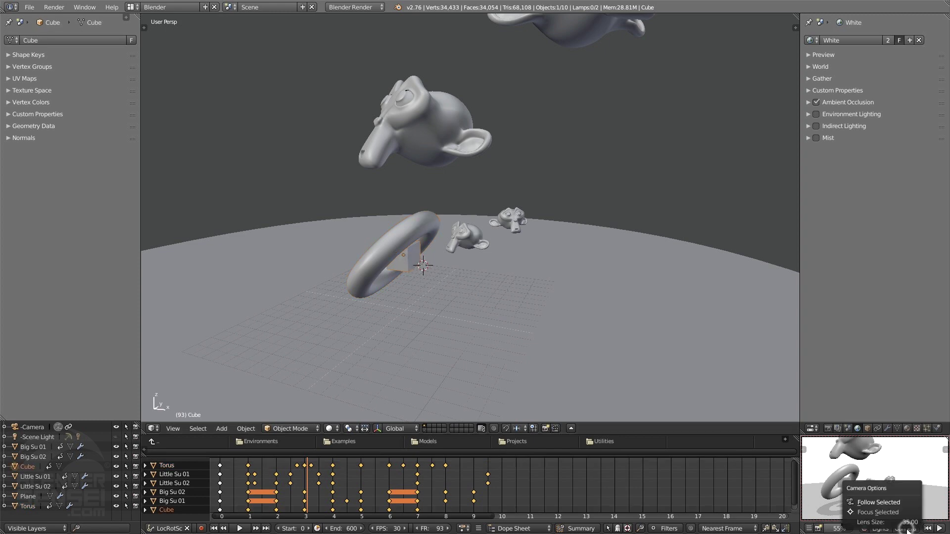
pyautogui.click(879, 502)
pyautogui.click(940, 529)
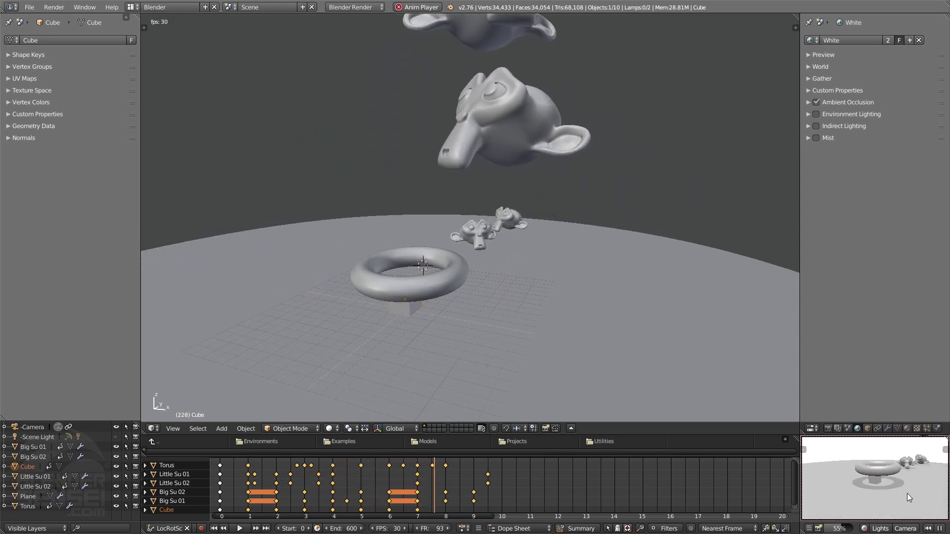
pyautogui.click(939, 528)
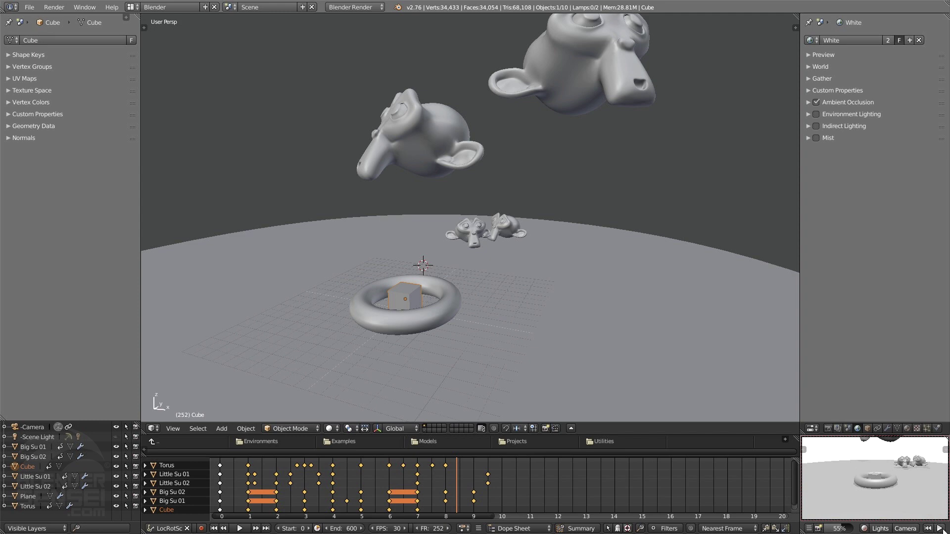
# Make the camera follow the torus and play the animation to check the tracking before stopping it
pyautogui.rightClick(456, 306)
pyautogui.click(906, 529)
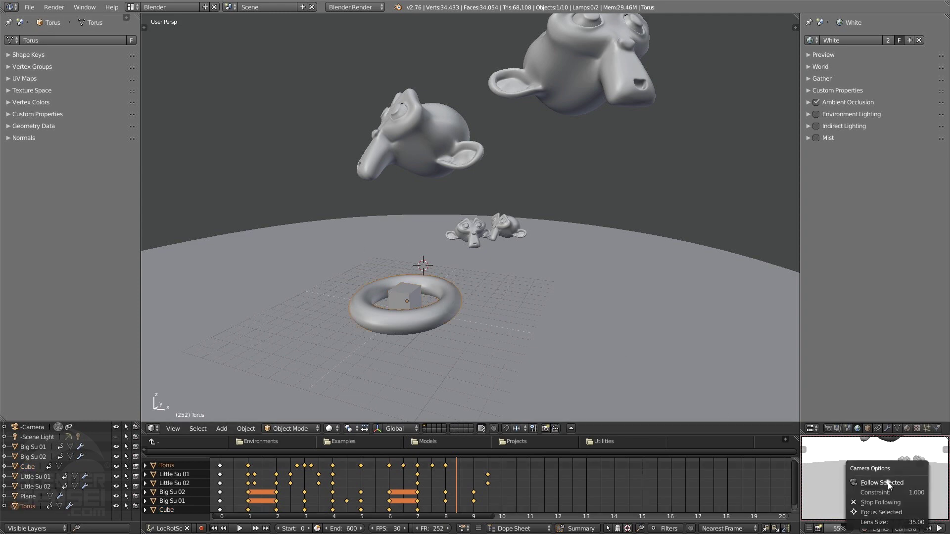
pyautogui.click(888, 483)
pyautogui.click(940, 529)
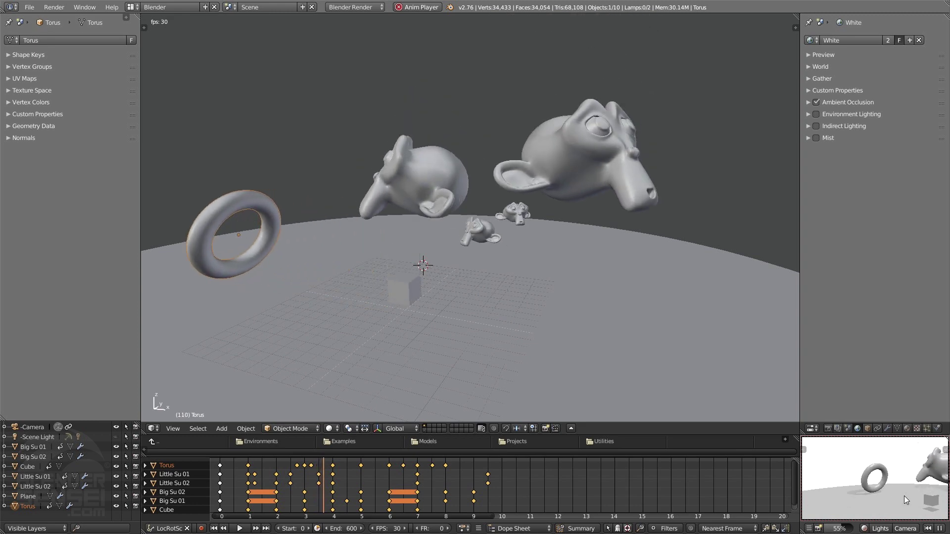
pyautogui.click(940, 529)
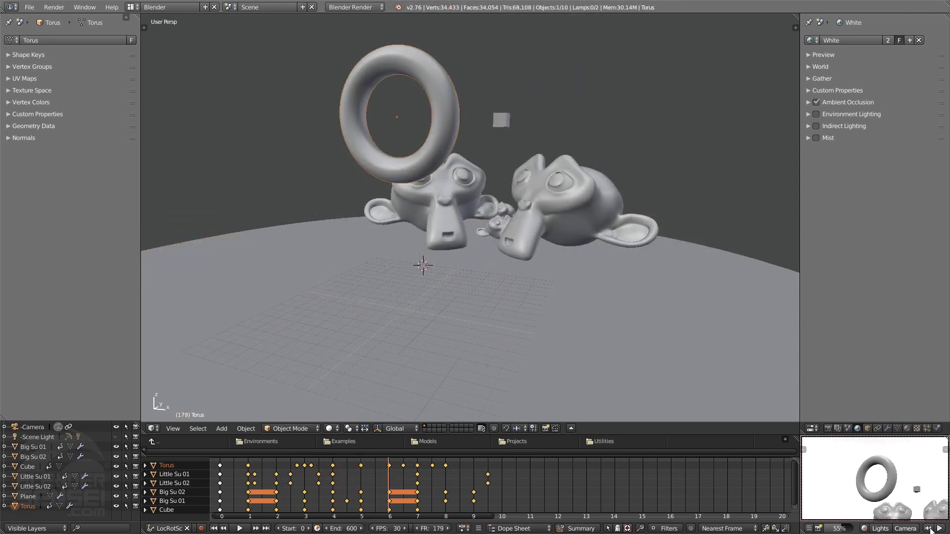
# Enable the preview playback range and set its end to frame 287
pyautogui.click(319, 530)
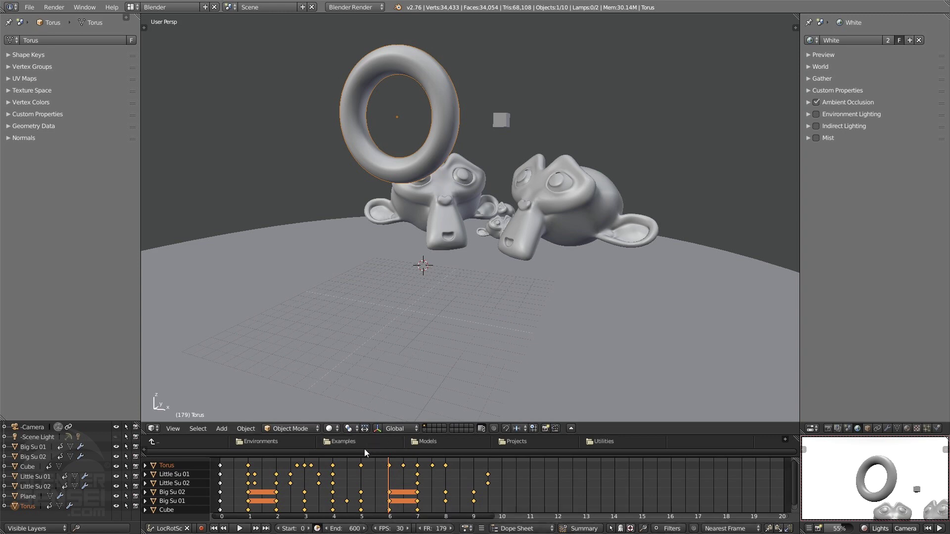
pyautogui.click(319, 529)
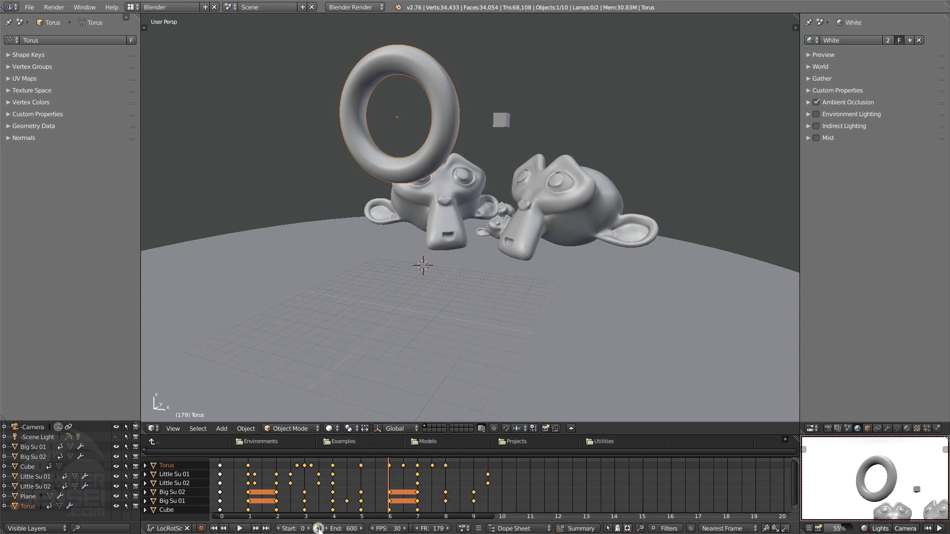
pyautogui.click(317, 529)
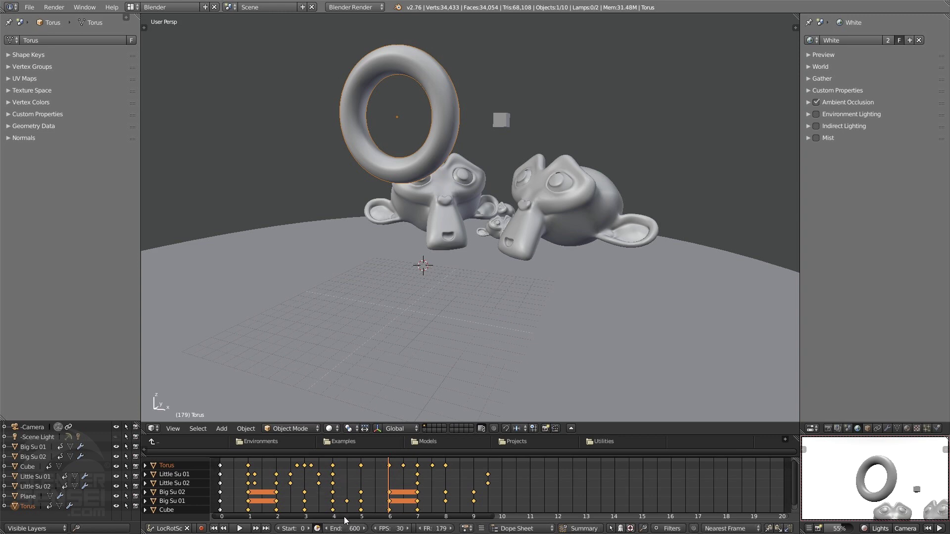
pyautogui.moveTo(355, 530); pyautogui.dragTo(276, 531)
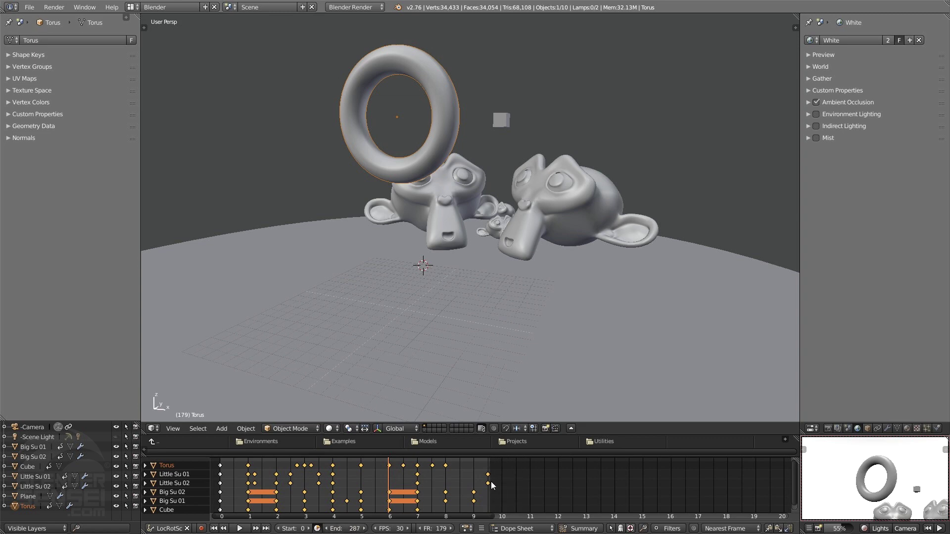
# Play the animation and, while it runs, make the camera follow the large monkey head Big Su 02
pyautogui.click(939, 529)
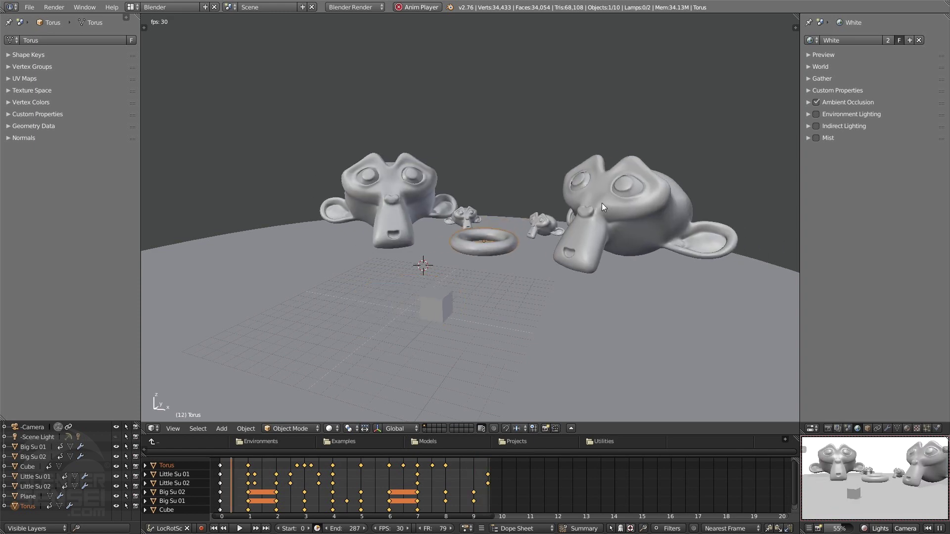
pyautogui.rightClick(592, 185)
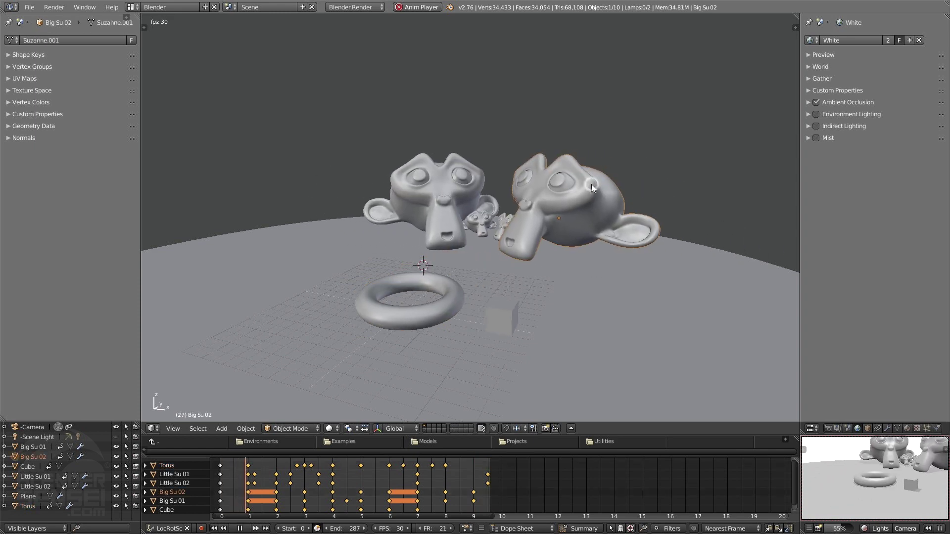
pyautogui.click(906, 528)
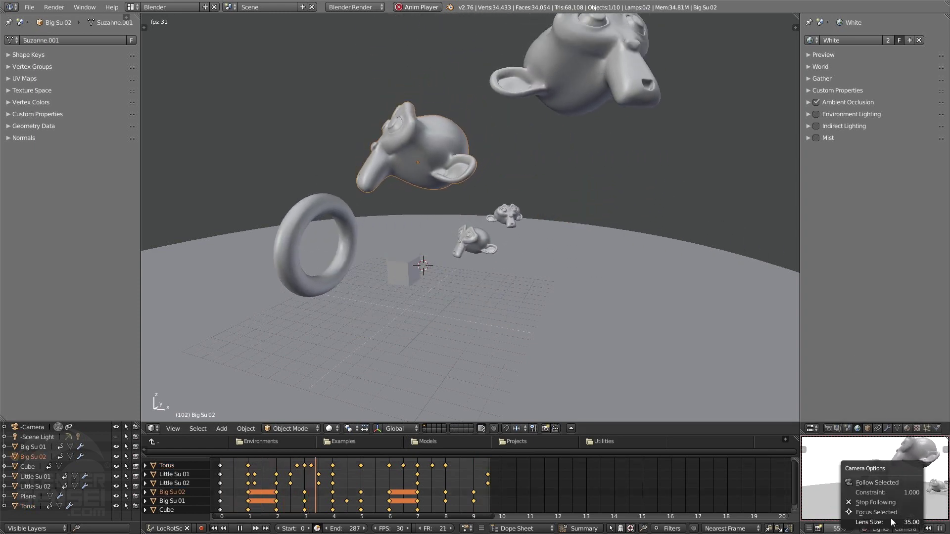
pyautogui.click(878, 484)
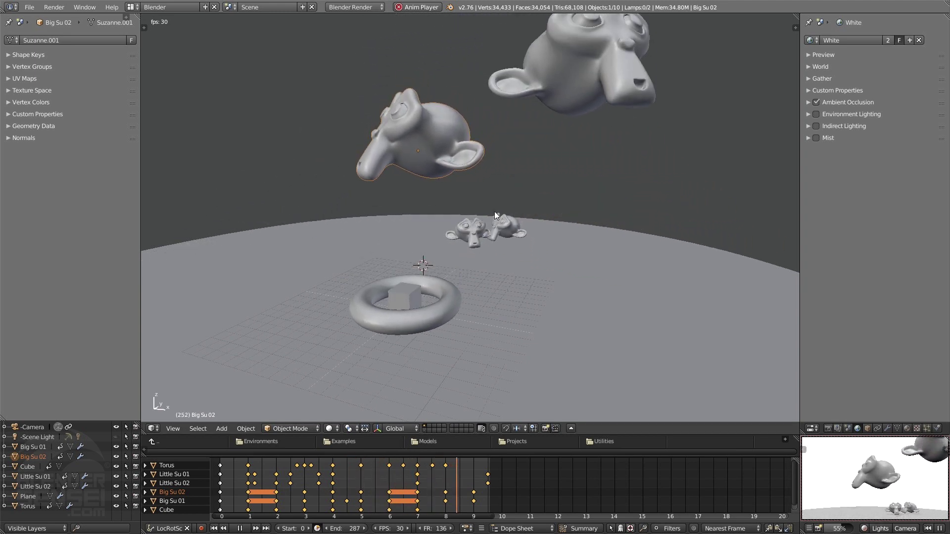
# Make the camera follow the small monkey head Little Su 01 while the animation keeps playing
pyautogui.rightClick(476, 229)
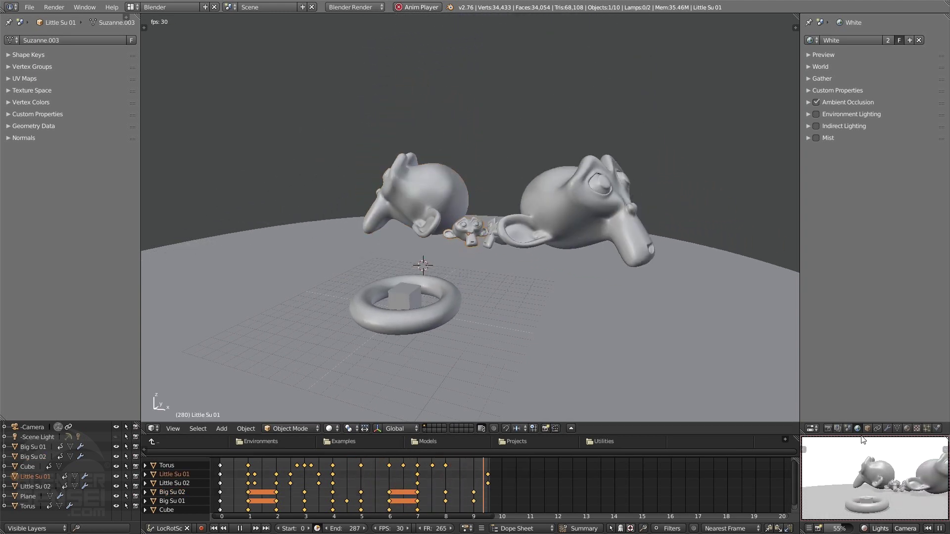
pyautogui.click(907, 529)
pyautogui.click(881, 482)
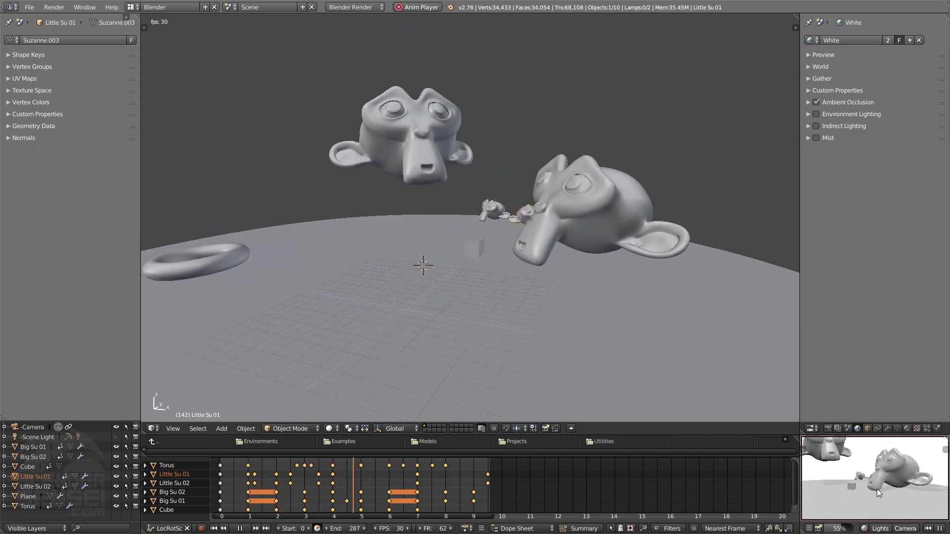
# Stop the animation playback and turn off the preview playback range
pyautogui.click(941, 529)
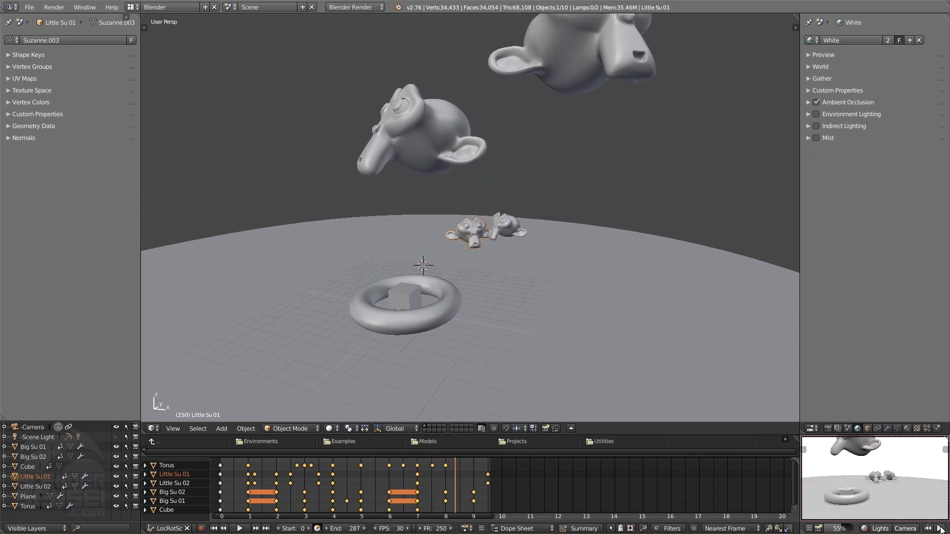
pyautogui.click(318, 529)
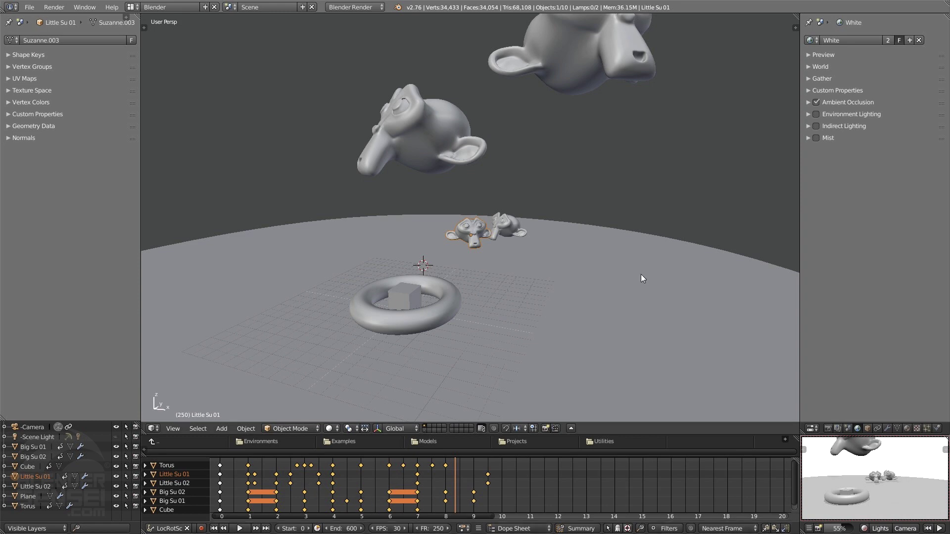
# Make the camera follow the torus instead of the small monkey head
pyautogui.rightClick(444, 310)
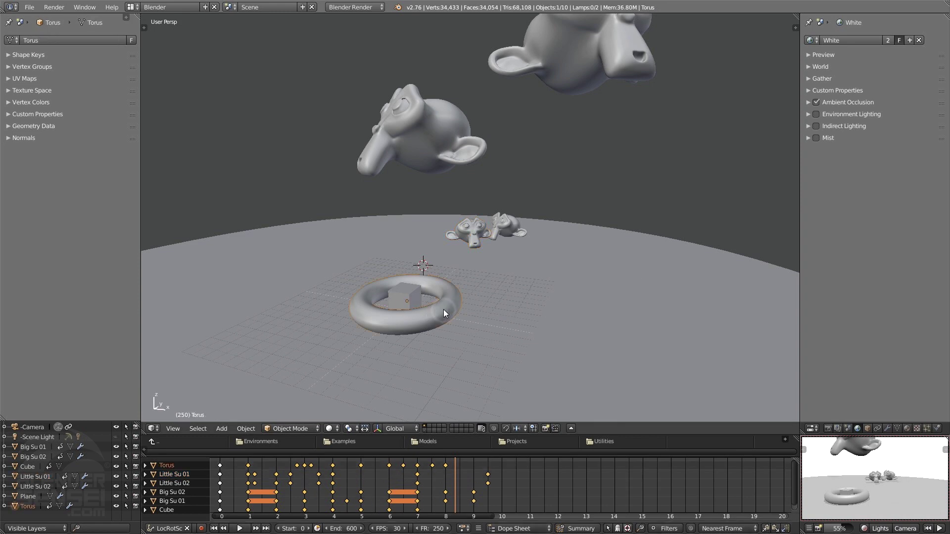
pyautogui.click(909, 532)
pyautogui.click(890, 484)
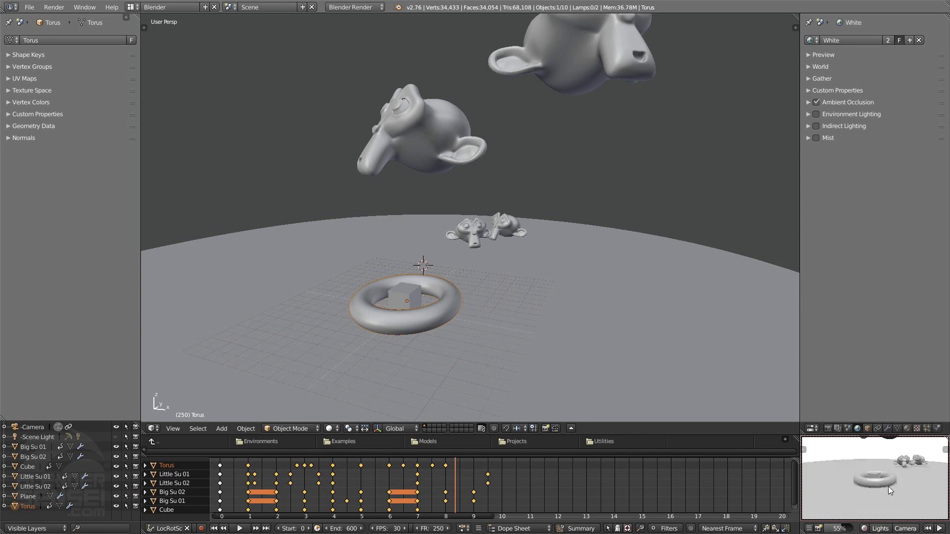
# Review the camera options without changing them, and orbit the camera around the followed torus in the camera preview
pyautogui.click(916, 529)
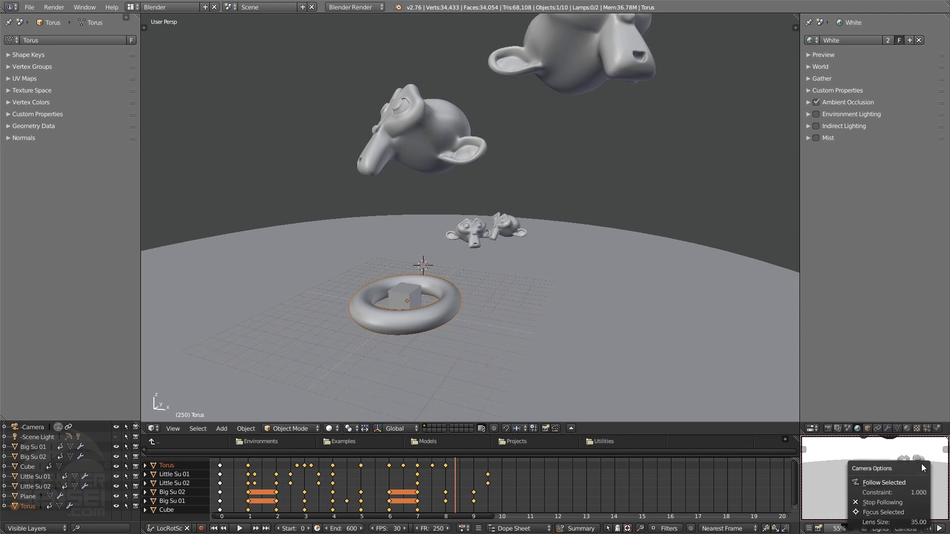
pyautogui.moveTo(917, 466); pyautogui.dragTo(787, 444)
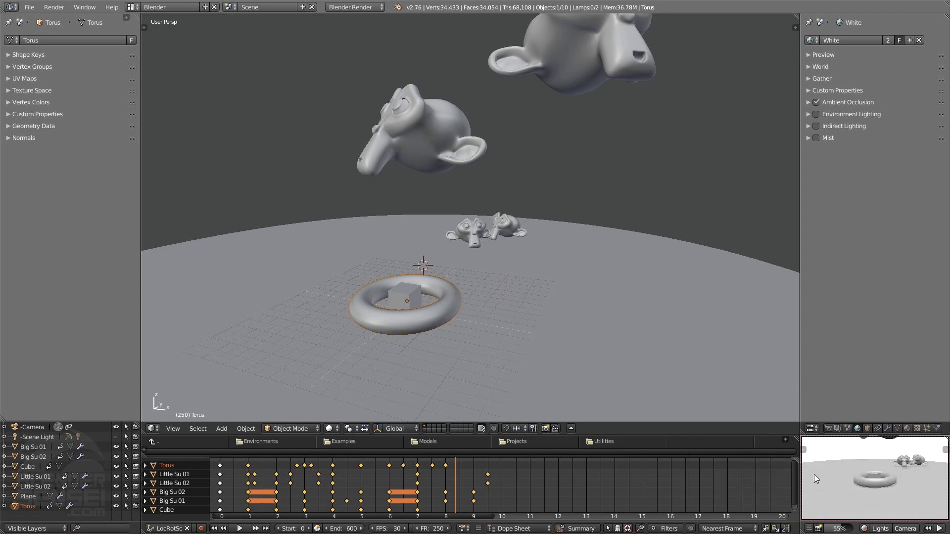
pyautogui.moveTo(860, 473); pyautogui.dragTo(891, 482, button='middle')
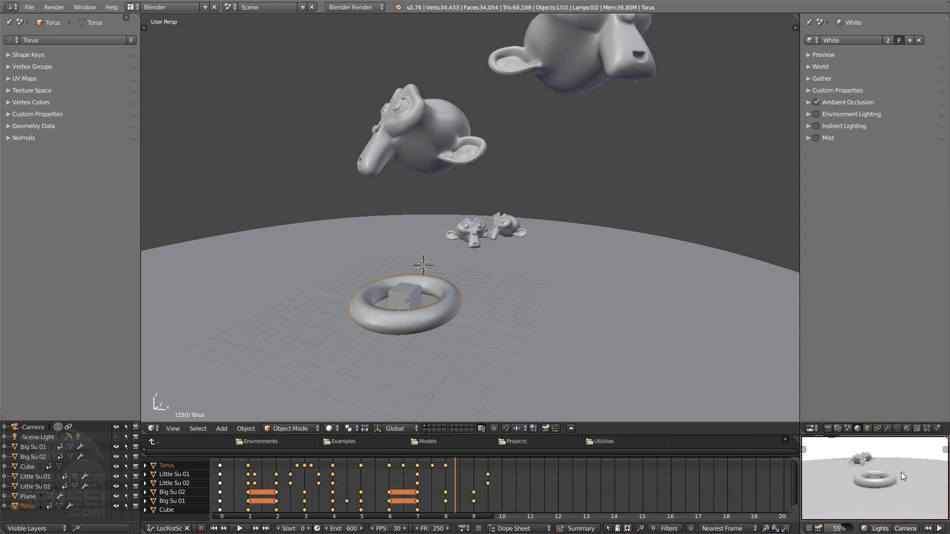
pyautogui.moveTo(901, 472)
pyautogui.mouseDown(button='middle')
pyautogui.moveTo(886, 480)
pyautogui.moveTo(905, 461)
pyautogui.moveTo(867, 477)
pyautogui.moveTo(911, 476)
pyautogui.moveTo(900, 485)
pyautogui.moveTo(913, 475)
pyautogui.mouseUp(button='middle')
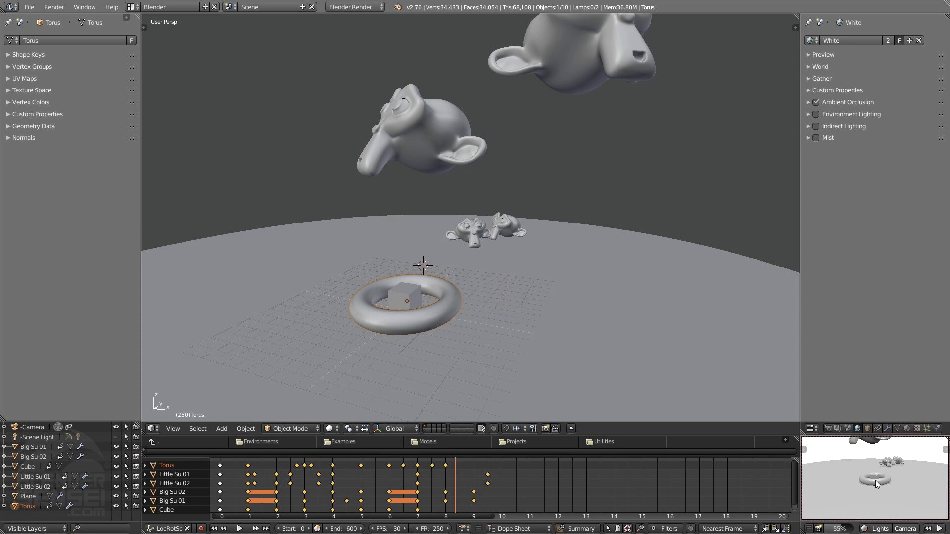
# Adjust the camera's follow Constraint strength and orbit the camera around the torus to test the tracking
pyautogui.click(913, 525)
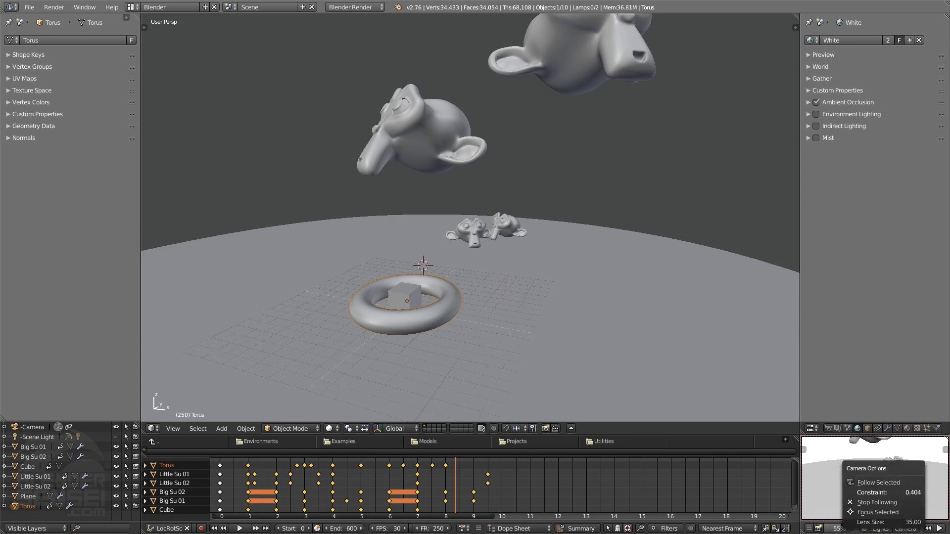
pyautogui.moveTo(881, 493); pyautogui.dragTo(868, 493)
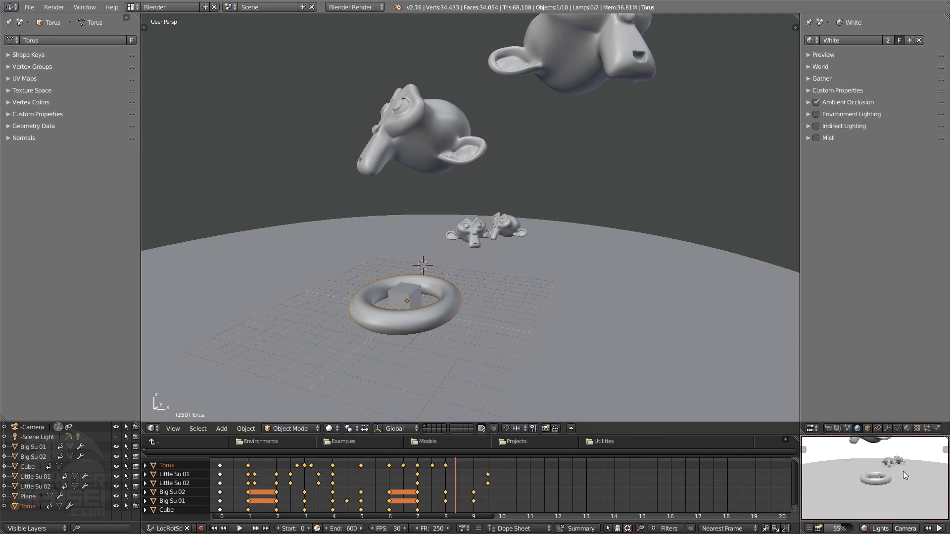
pyautogui.moveTo(903, 471)
pyautogui.mouseDown(button='middle')
pyautogui.moveTo(865, 480)
pyautogui.moveTo(909, 462)
pyautogui.moveTo(853, 488)
pyautogui.moveTo(899, 473)
pyautogui.moveTo(864, 484)
pyautogui.moveTo(906, 499)
pyautogui.moveTo(885, 489)
pyautogui.moveTo(890, 477)
pyautogui.mouseUp(button='middle')
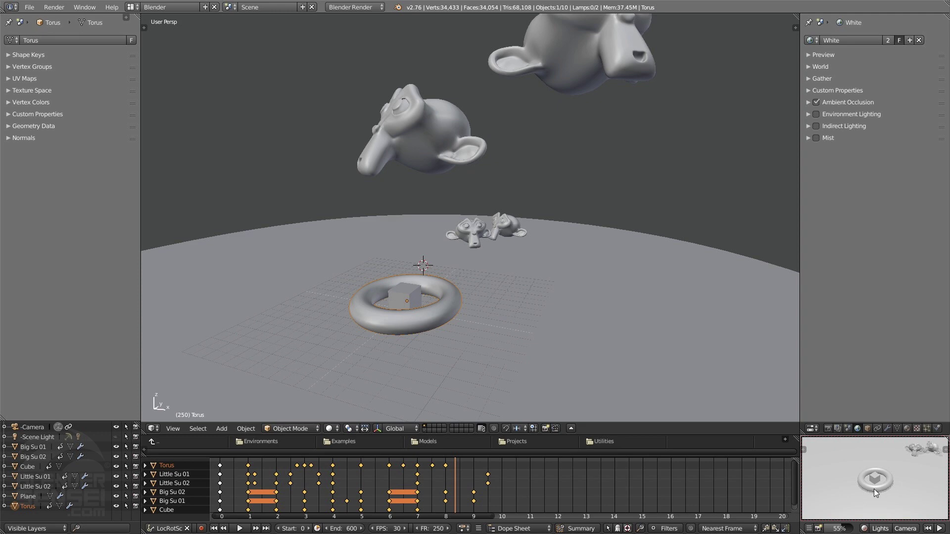
pyautogui.moveTo(872, 491); pyautogui.dragTo(917, 476, button='middle')
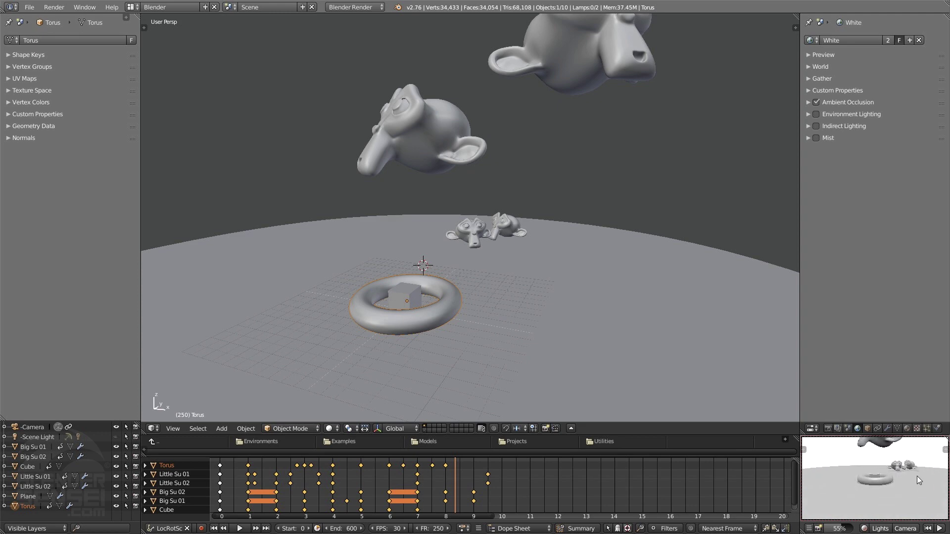